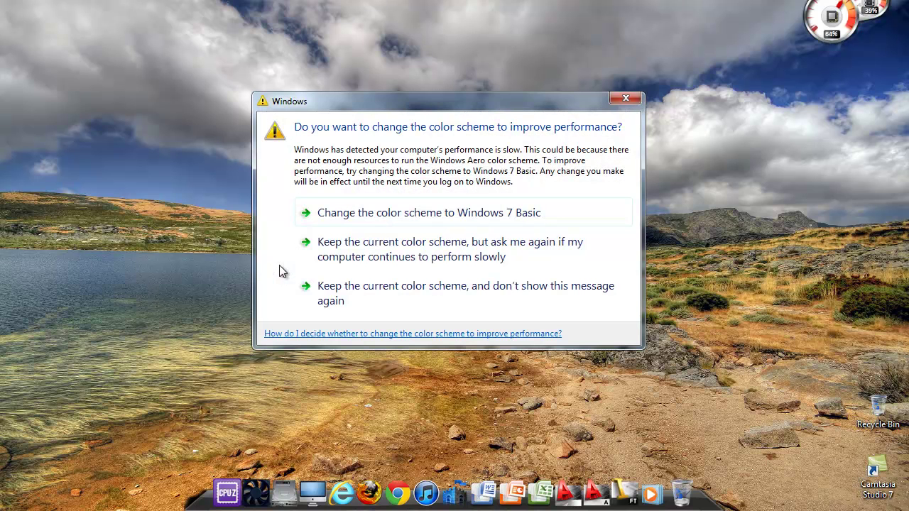
Step: Dismiss the color scheme performance message without choosing any of its options
left_click(625, 99)
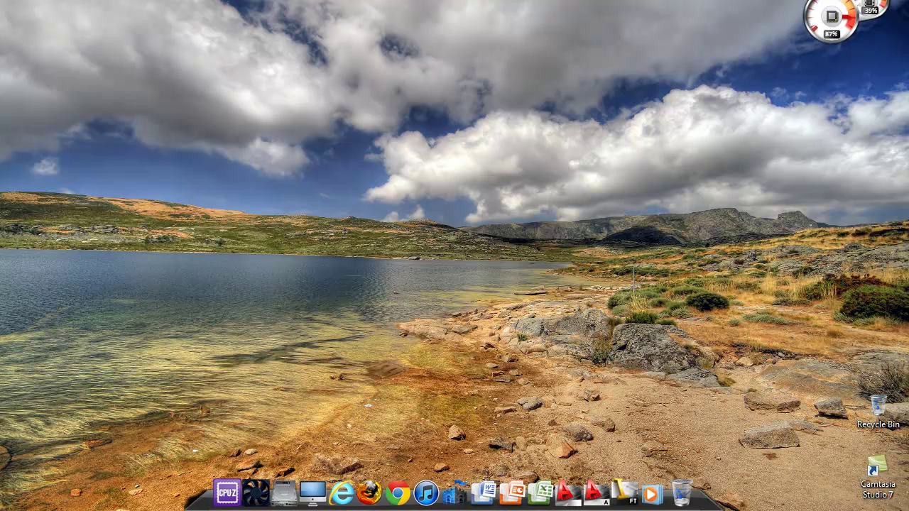
right_click(135, 510)
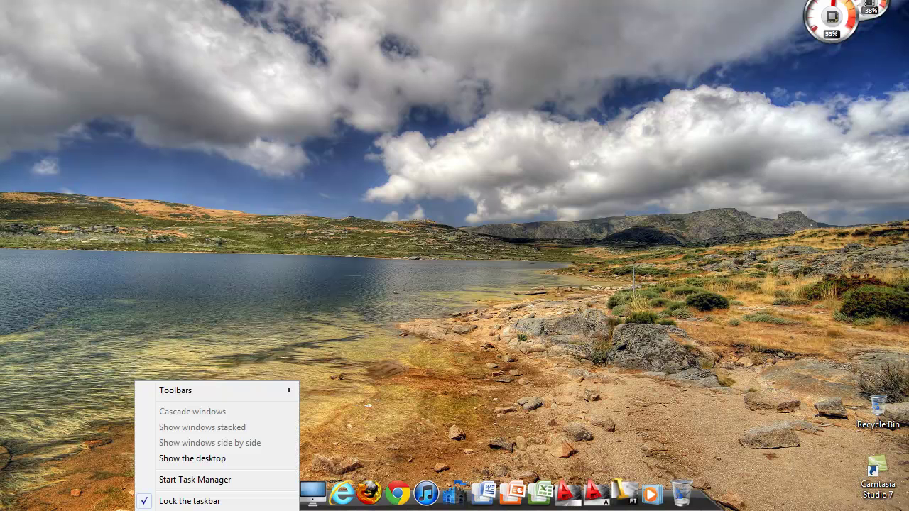
left_click(167, 510)
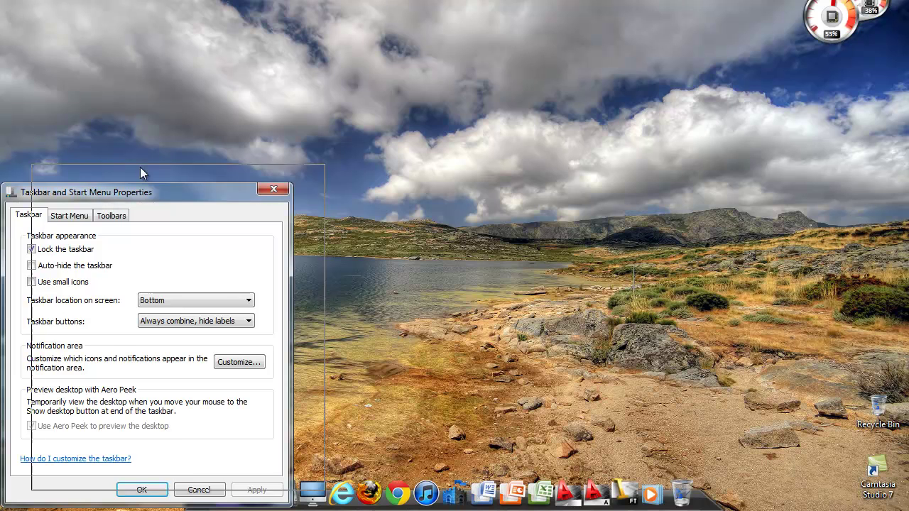
left_click_drag(107, 186, 142, 167)
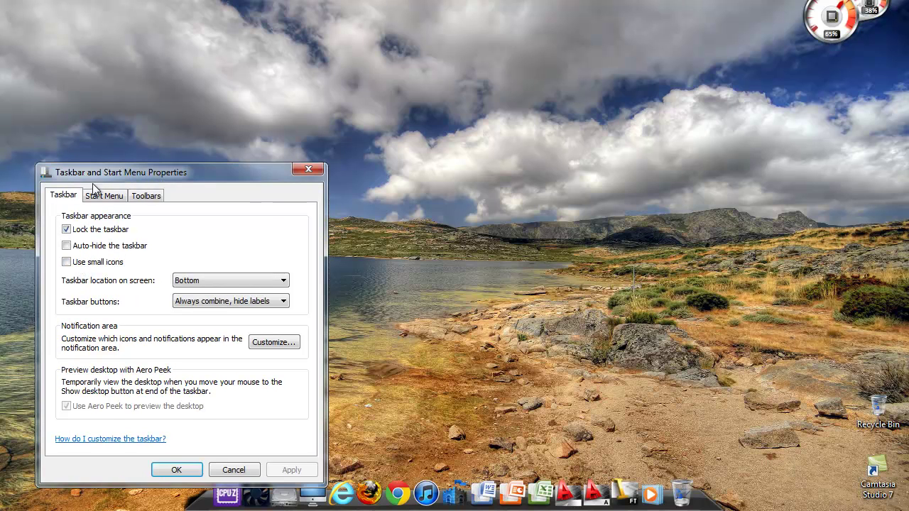
left_click(309, 169)
Step: Configure the Windows taskbar to use small icons and combine its buttons when the taskbar is full
right_click(186, 508)
left_click(198, 510)
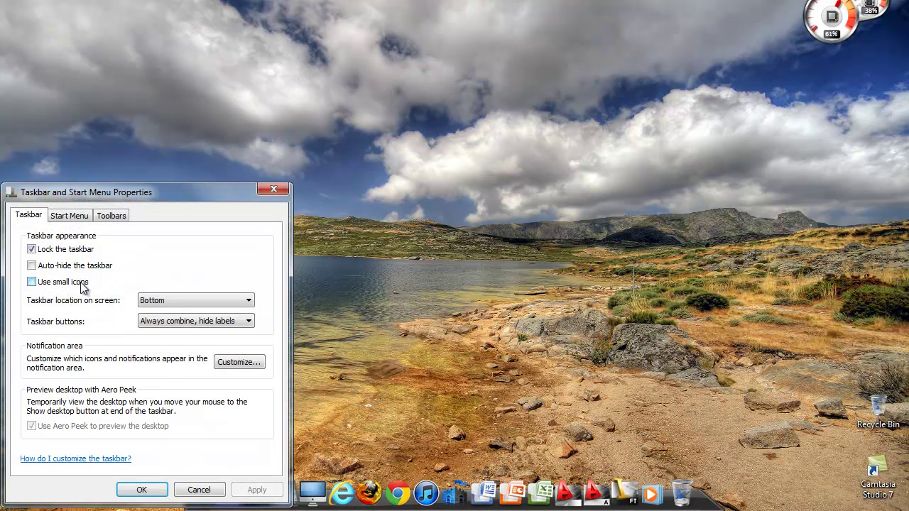
left_click_drag(148, 196, 219, 166)
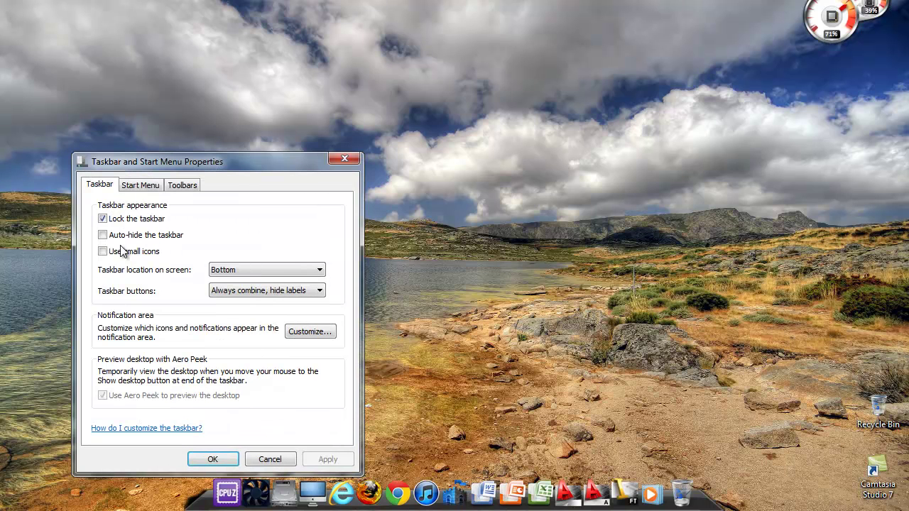
left_click(102, 251)
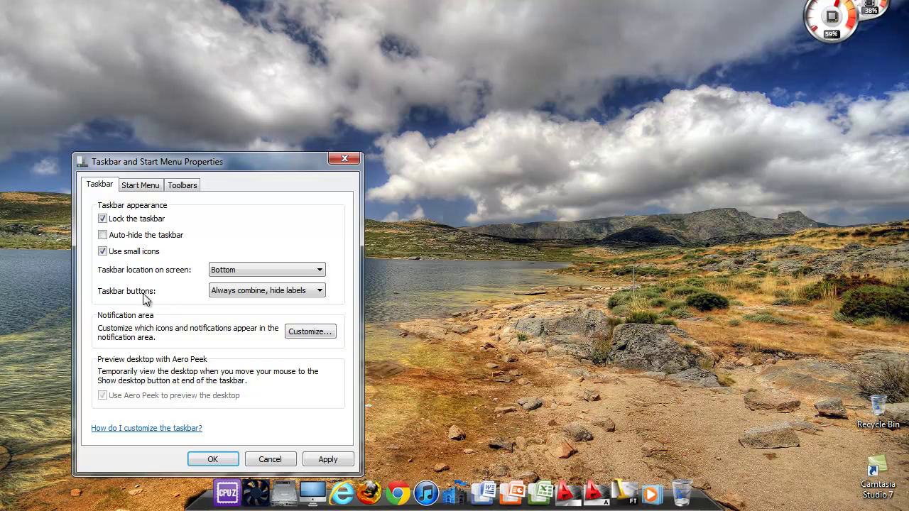
left_click(225, 294)
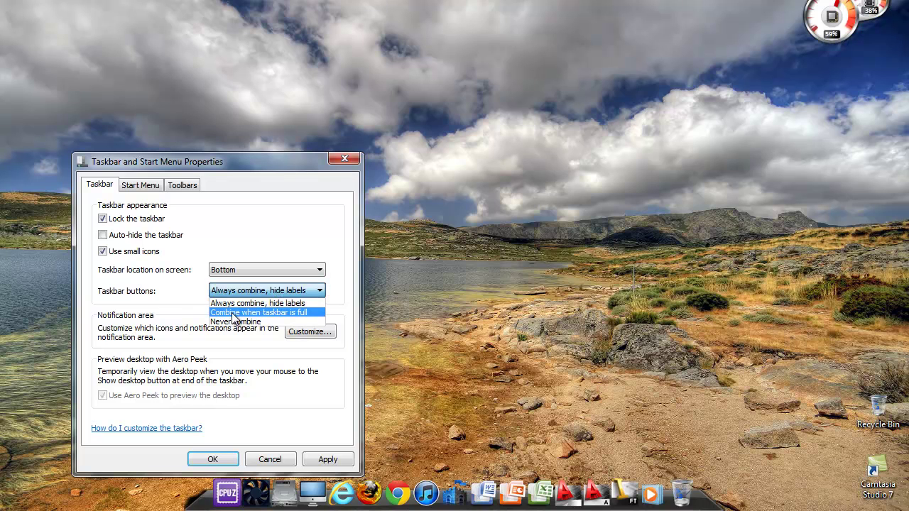
left_click(238, 311)
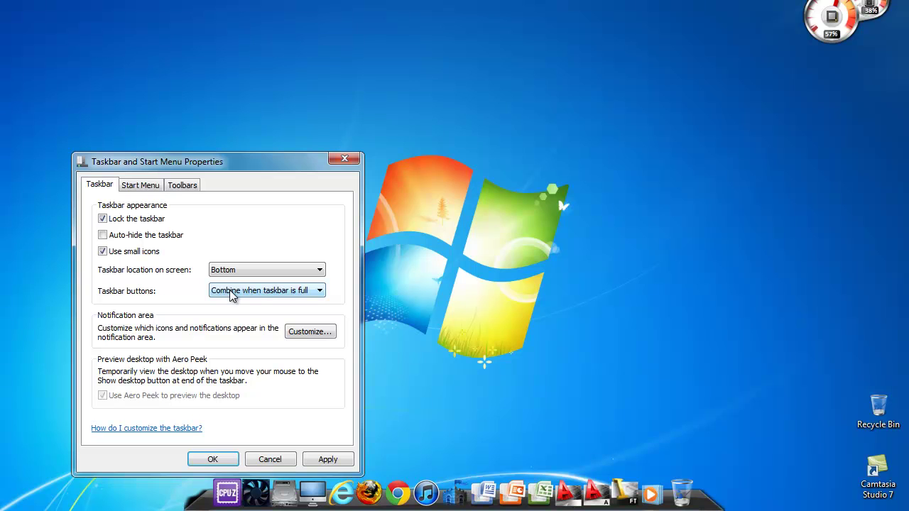
left_click(323, 460)
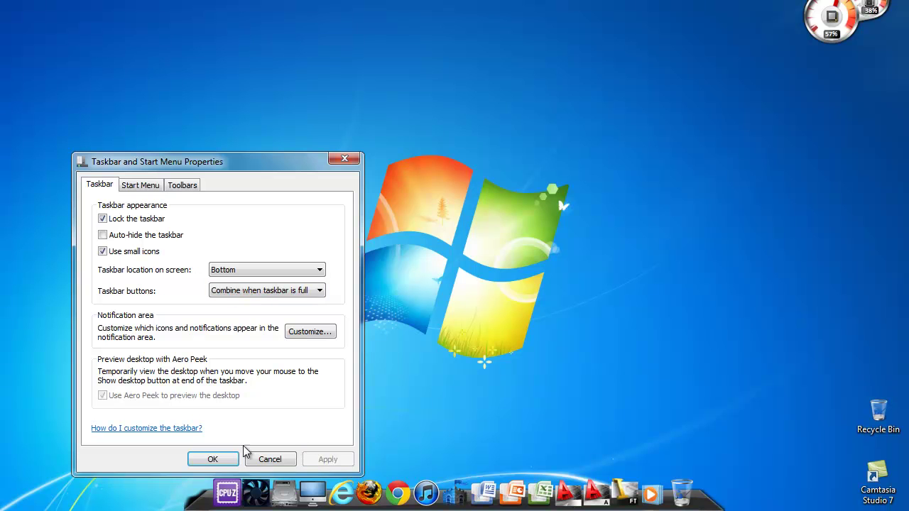
left_click(229, 459)
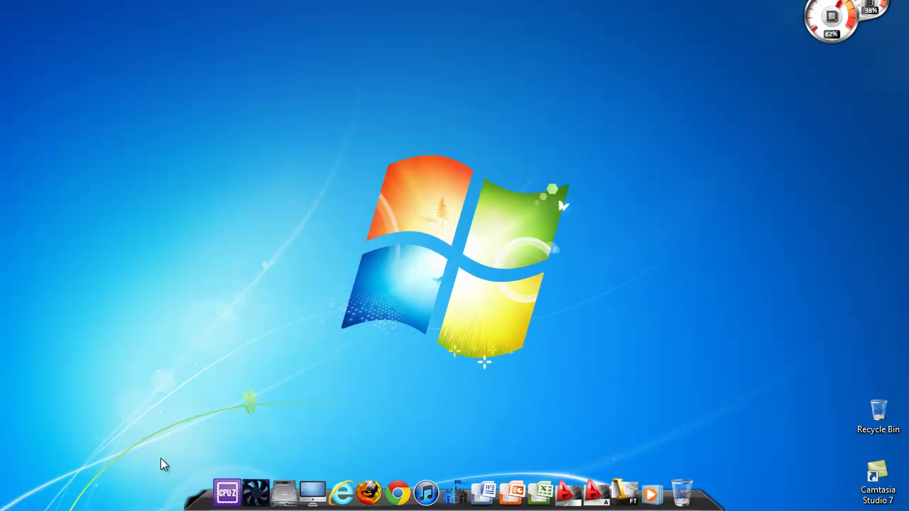
key("super")
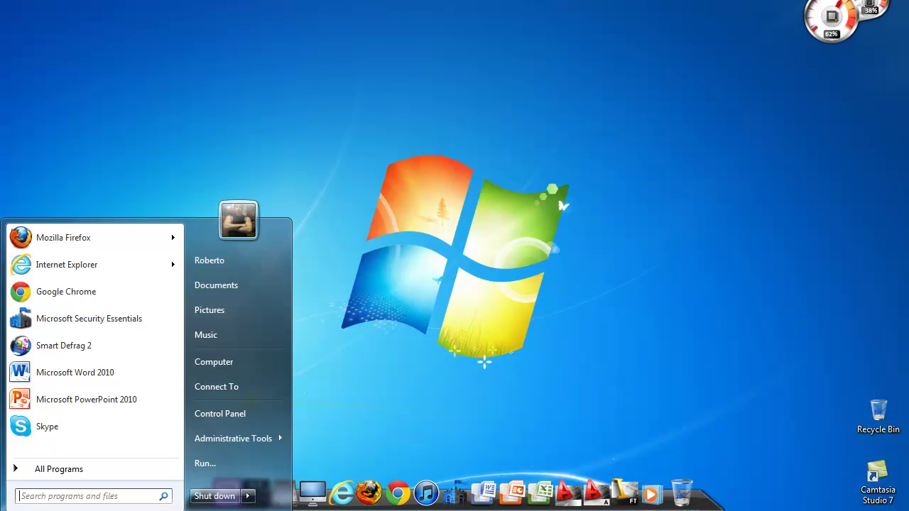
key("super")
Step: Set the dock's edge offset to 30 px in its position settings
right_click(245, 504)
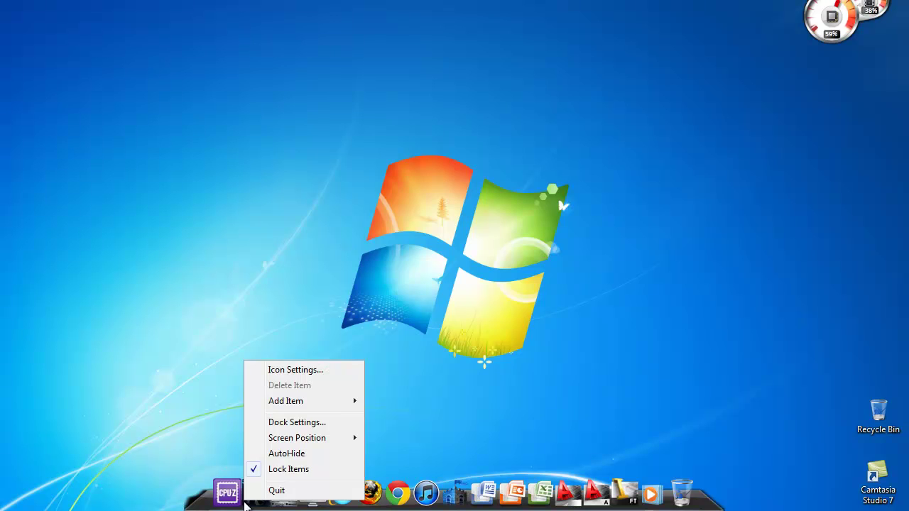
left_click(296, 421)
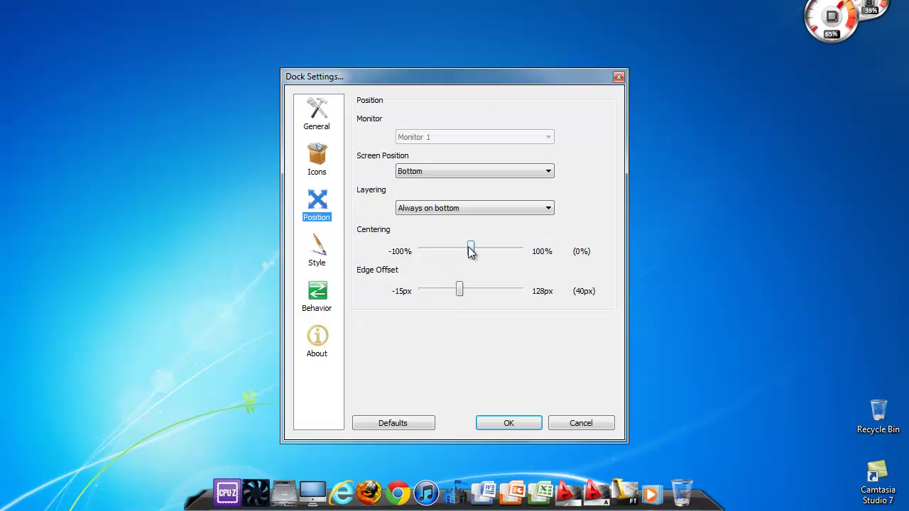
left_click(459, 289)
left_click_drag(454, 286, 453, 285)
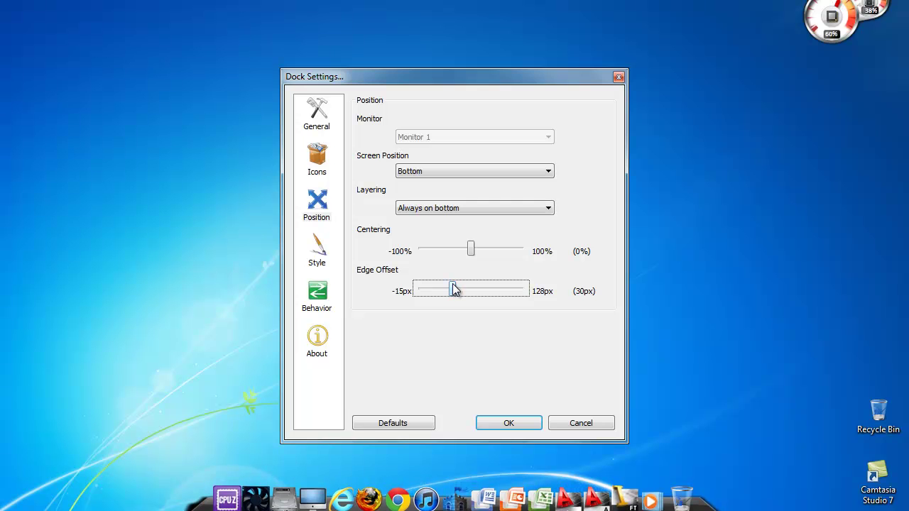
key("Return")
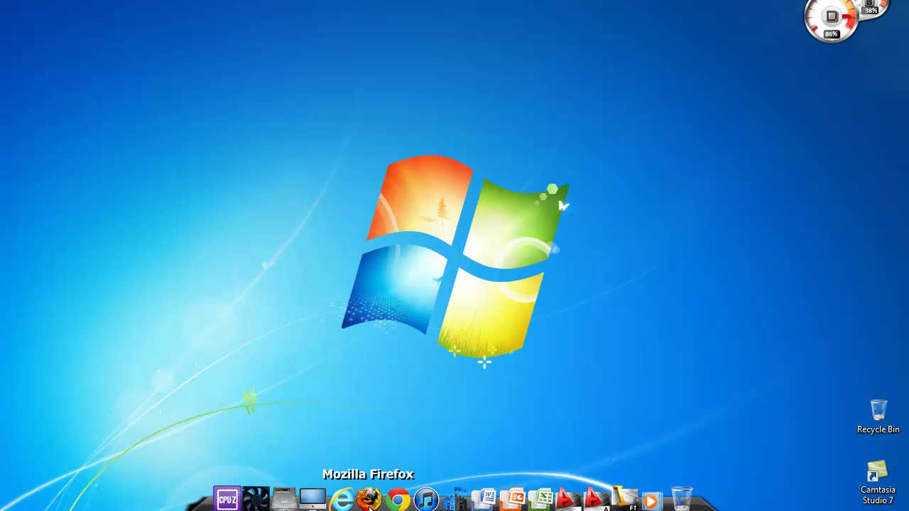
left_click_drag(905, 507, 791, 429)
left_click_drag(650, 286, 906, 508)
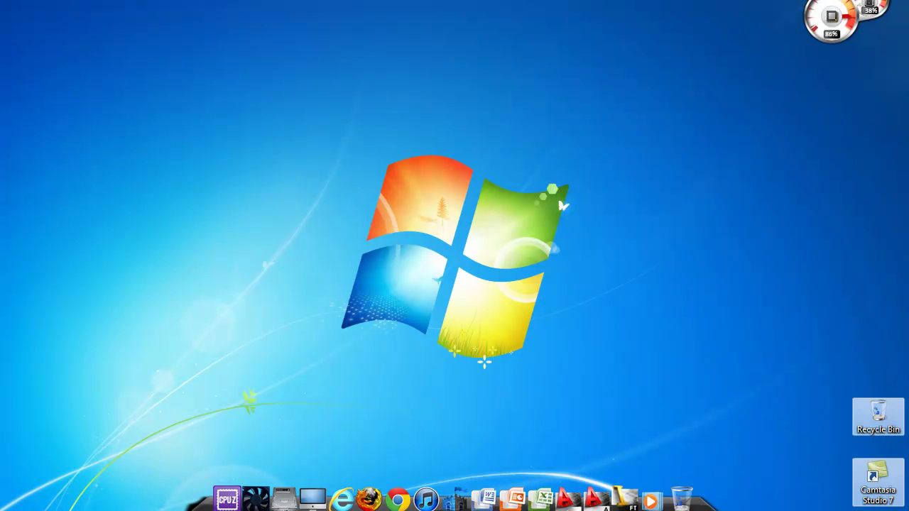
left_click(760, 381)
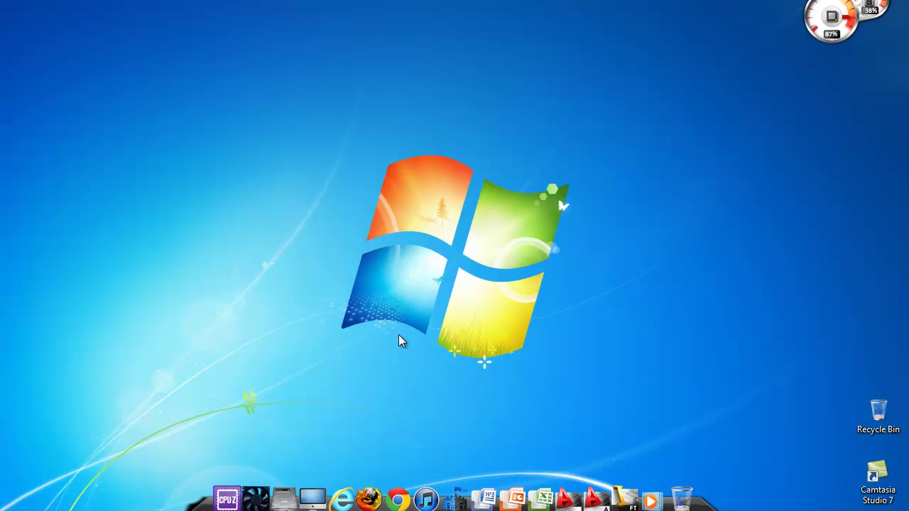
key("super")
key("super")
key("super")
key("super")
Step: Switch to Firefox and search Google for "start button changer v 2.6"
left_click(369, 500)
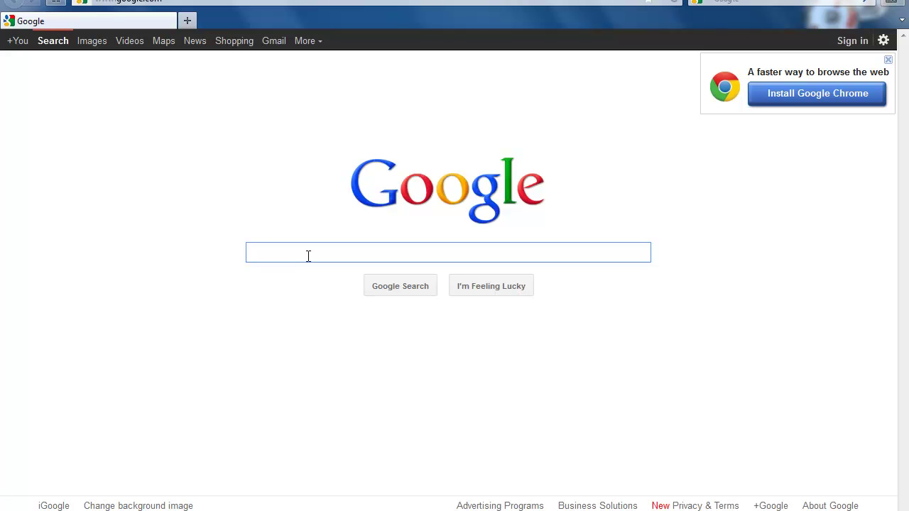
type("star")
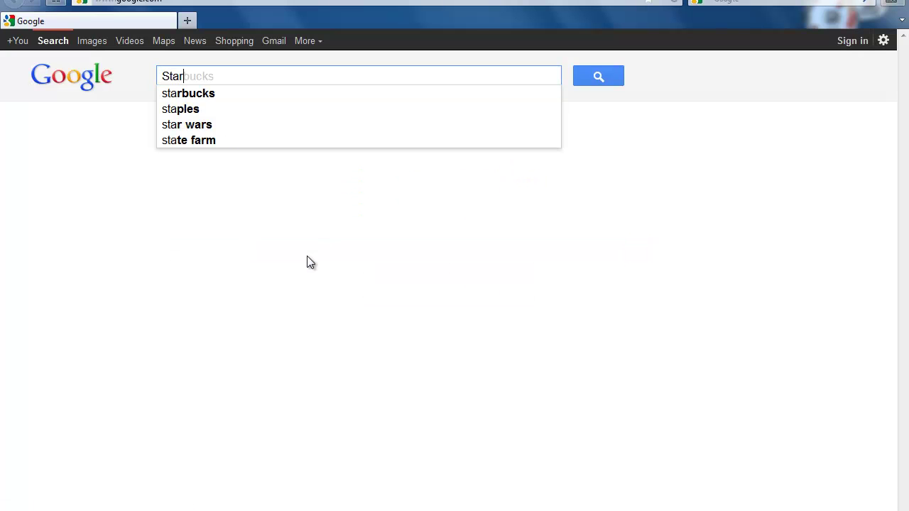
type("t button changer")
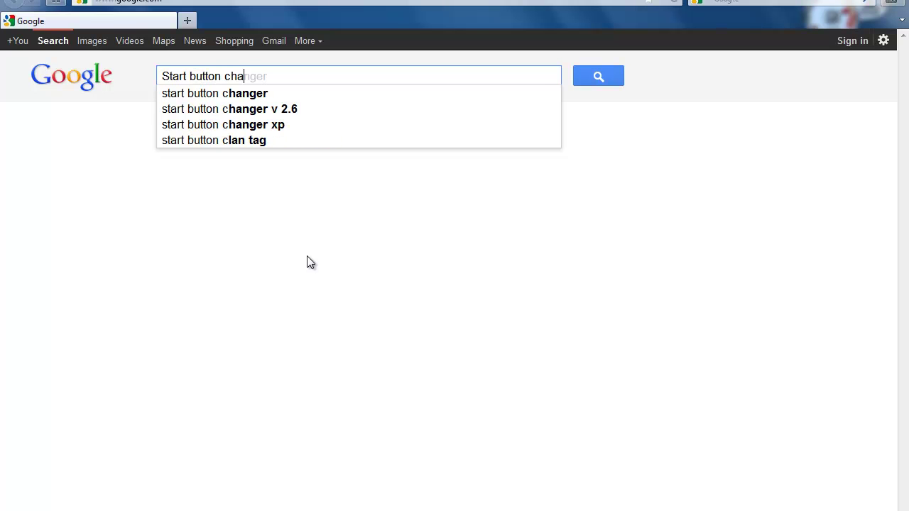
left_click(296, 111)
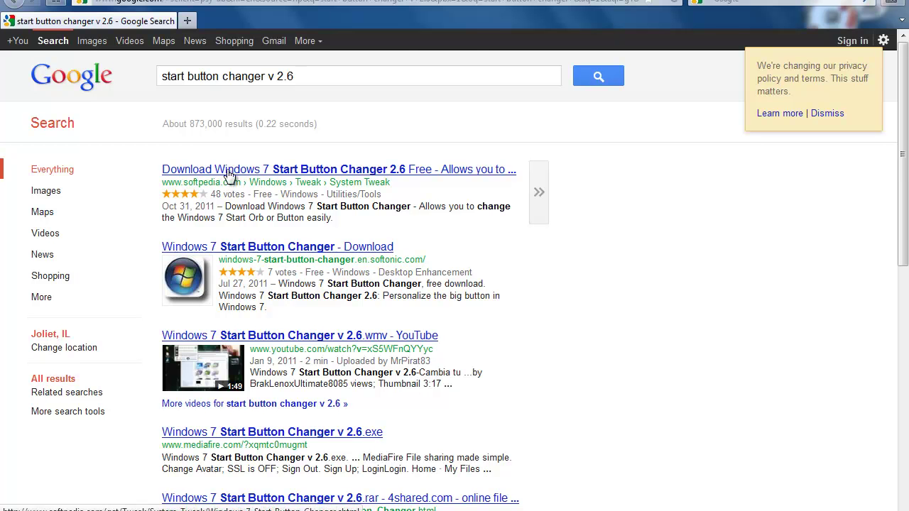
Step: Open the Softpedia result for Windows 7 Start Button Changer 2.6 and go to its download locations page
left_click(269, 172)
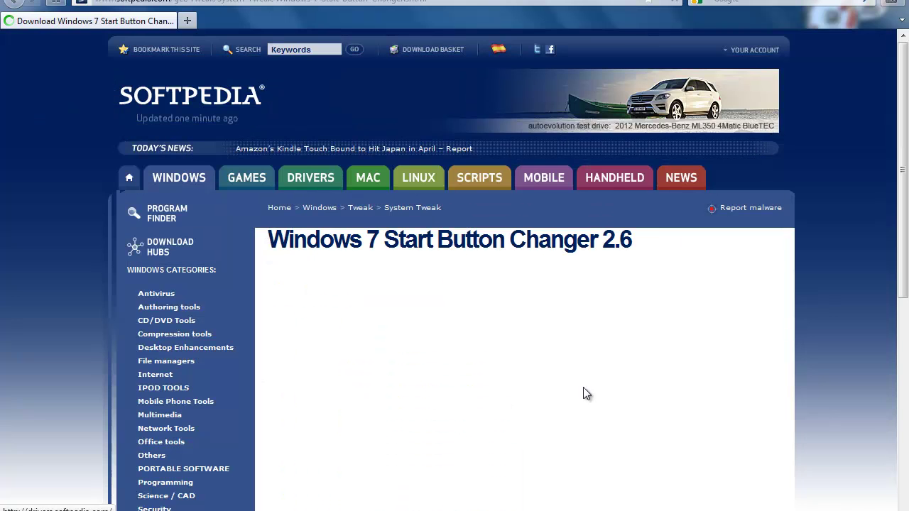
scroll(469, 288, "down", 4)
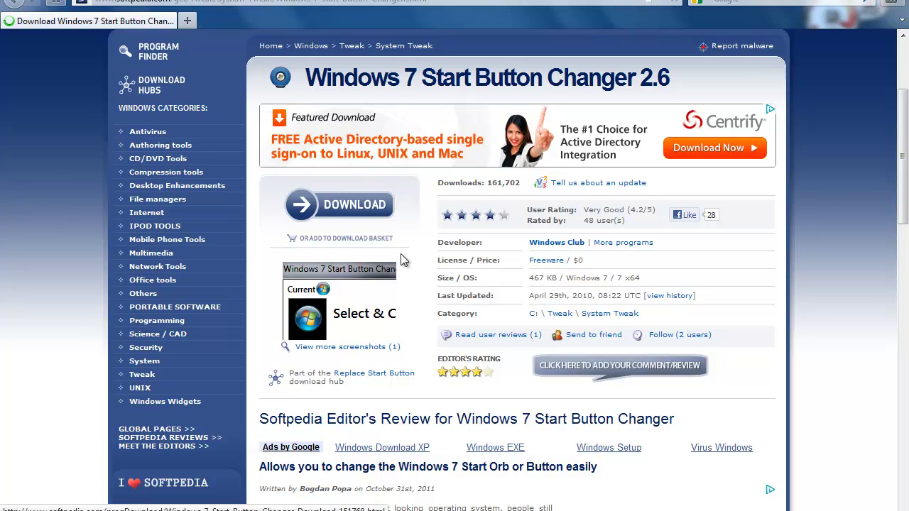
left_click(324, 208)
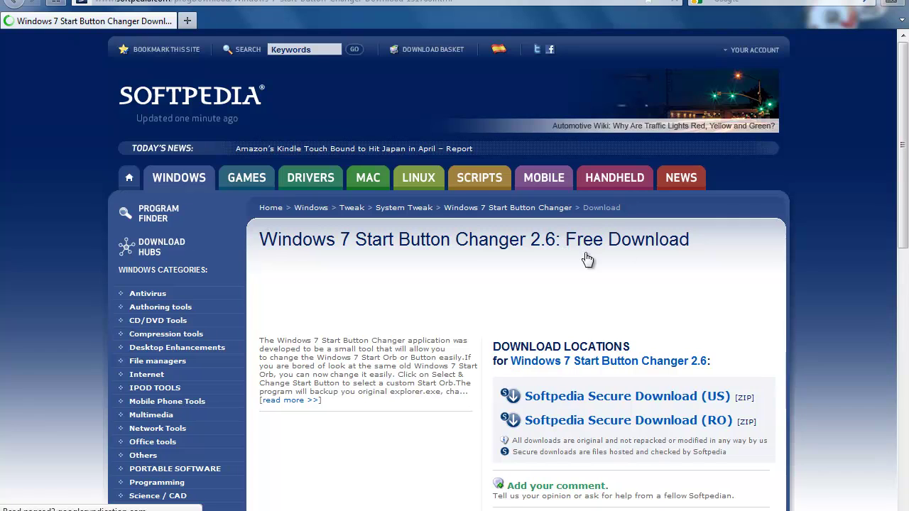
scroll(525, 319, "down", 2)
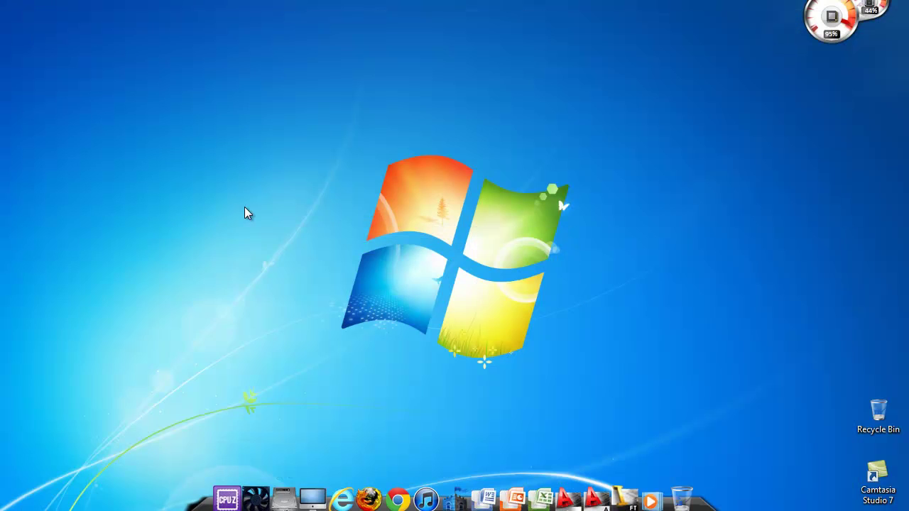
key("super")
left_click(237, 284)
left_click_drag(322, 269, 301, 266)
right_click(242, 222)
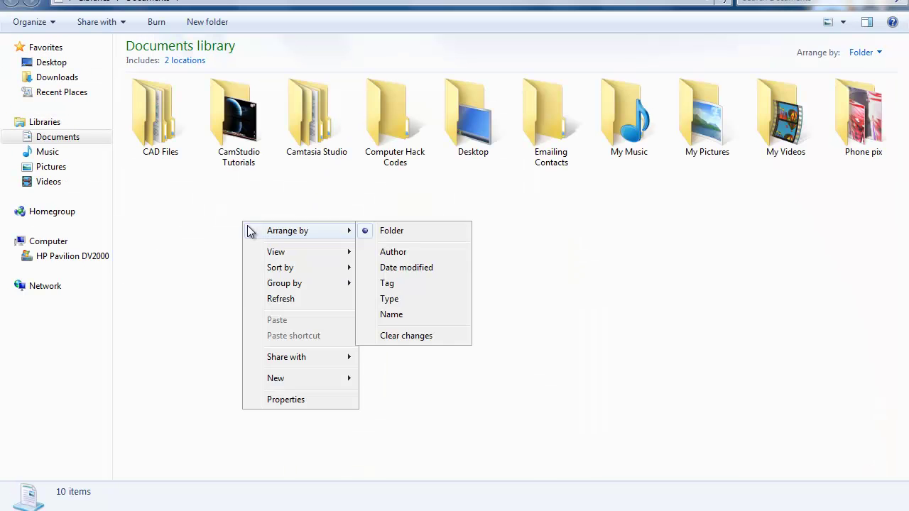
mouse_move(335, 353)
left_click(514, 246)
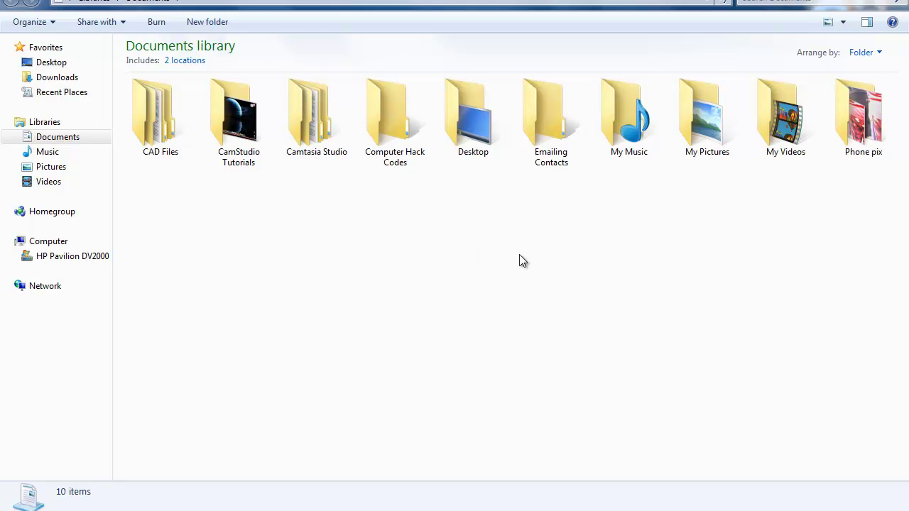
left_click(306, 204)
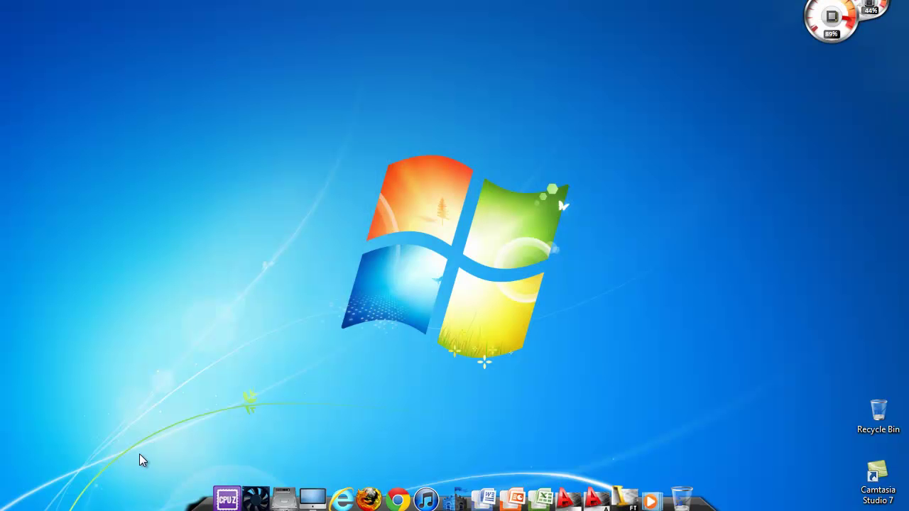
Step: Open the Start orb changer folder nested under Computer Hack Codes and Windows 7 in the Documents library
key("super")
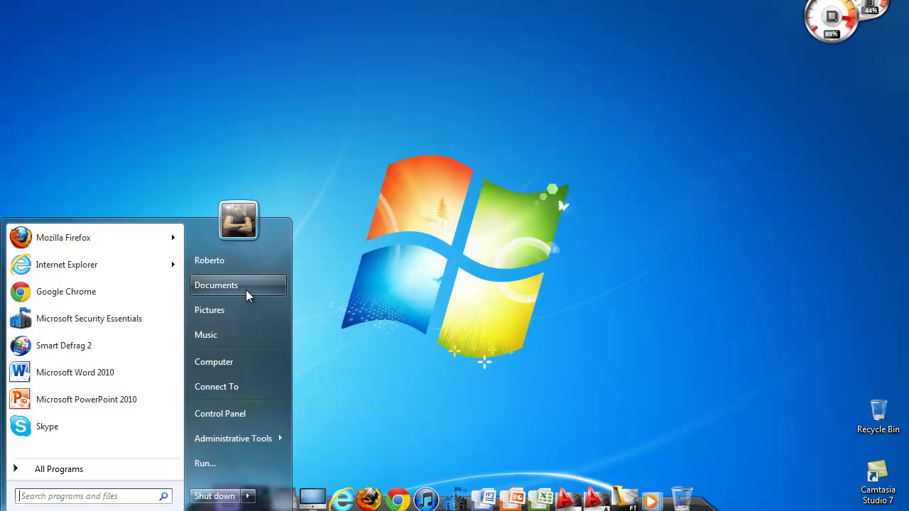
left_click(306, 293)
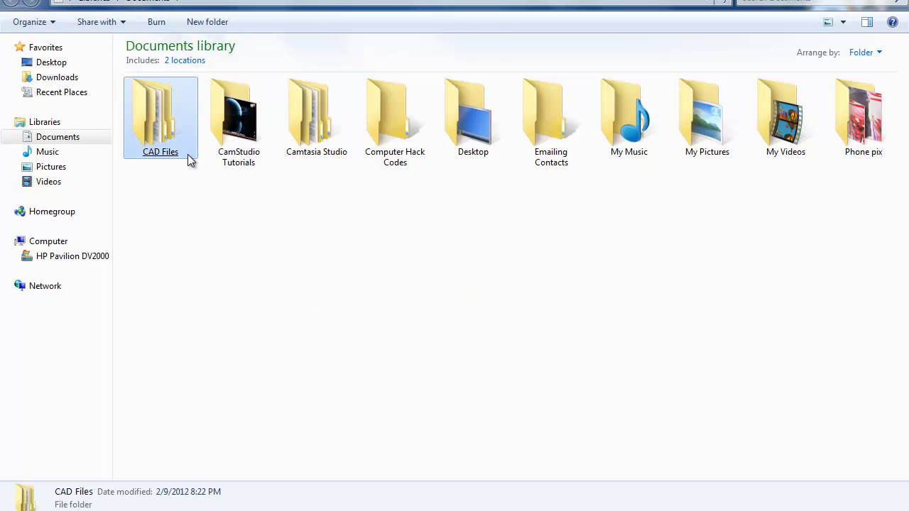
double_click(391, 139)
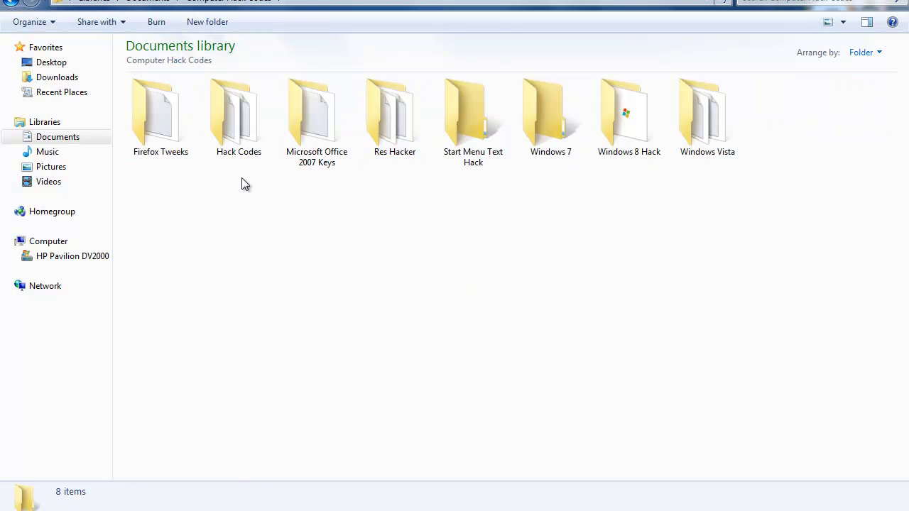
double_click(536, 126)
double_click(160, 128)
double_click(161, 133)
double_click(159, 133)
left_click(238, 121)
double_click(245, 131)
left_click(250, 212)
left_click(405, 255)
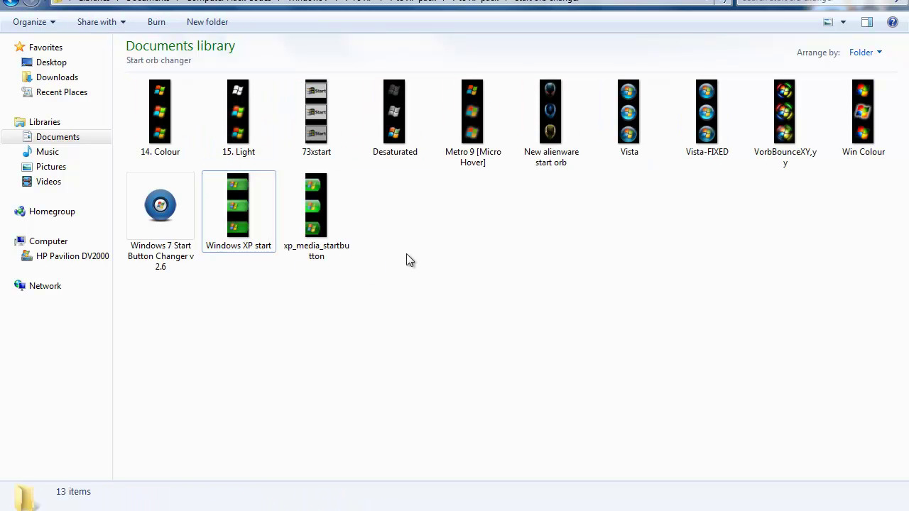
Step: Launch Windows 7 Start Button Changer v 2.6, review its start button options and close it
left_click(175, 264)
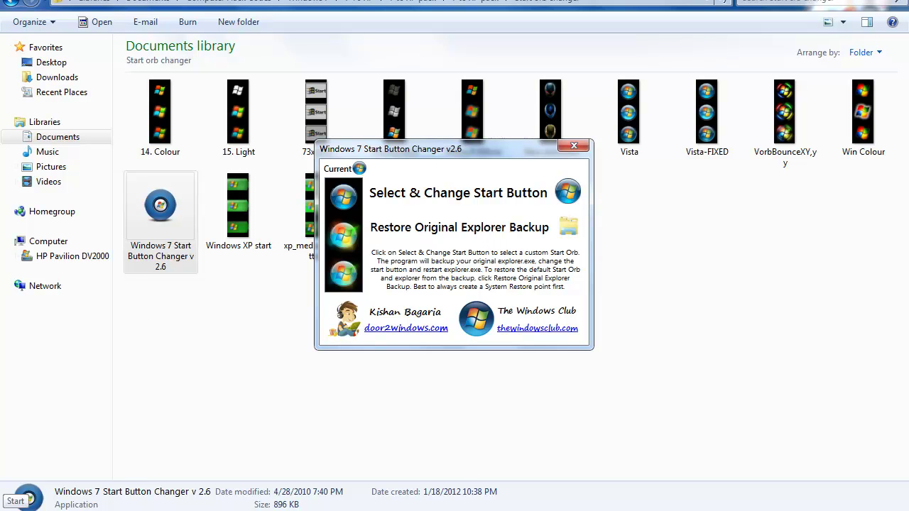
left_click(574, 147)
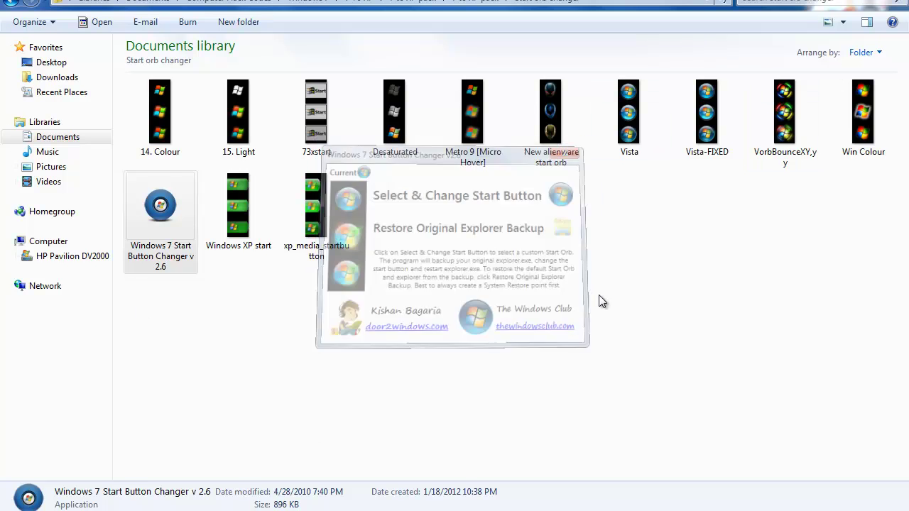
Step: Switch to the browser, search Google for "deviant art" and open the deviantART website from the results
left_click(785, 117)
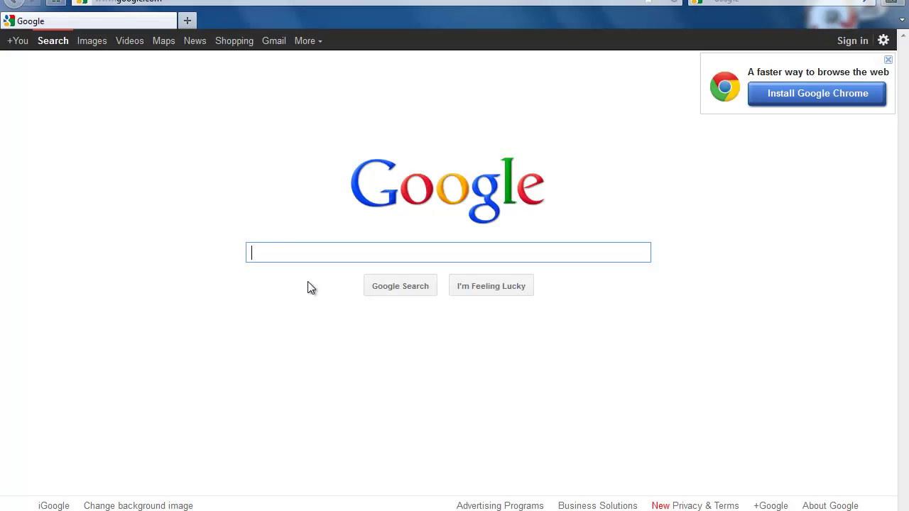
left_click(275, 252)
type("deviant art")
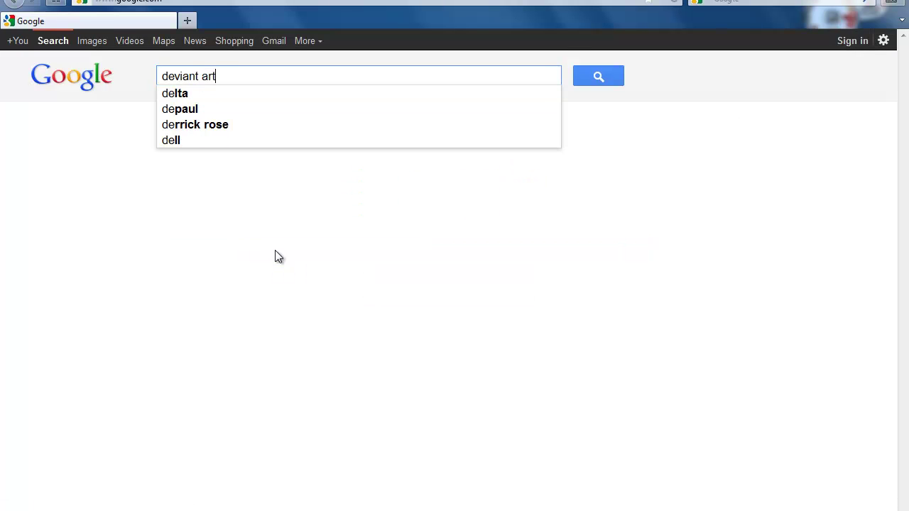
key("Return")
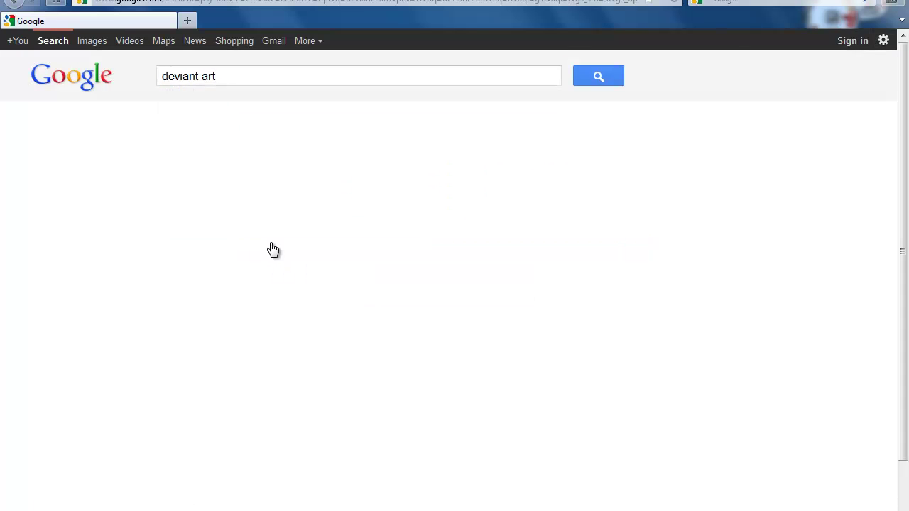
left_click(258, 176)
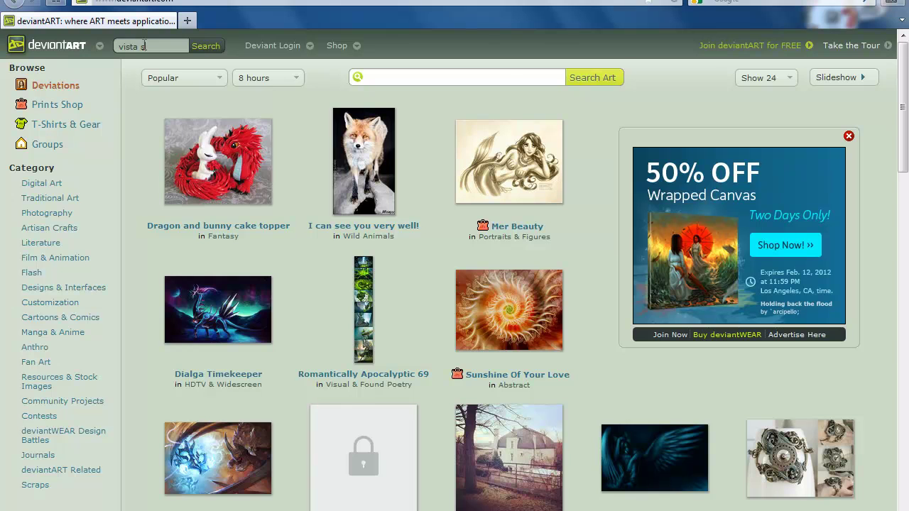
Step: Search deviantART for "vista start orb" and open the Vista Start Orb for W7 - W7SBC page
key("Return")
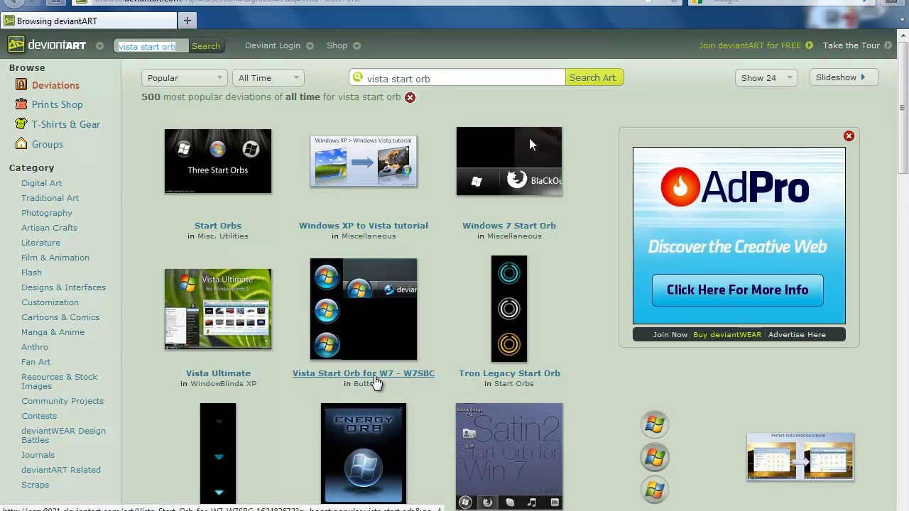
left_click(359, 332)
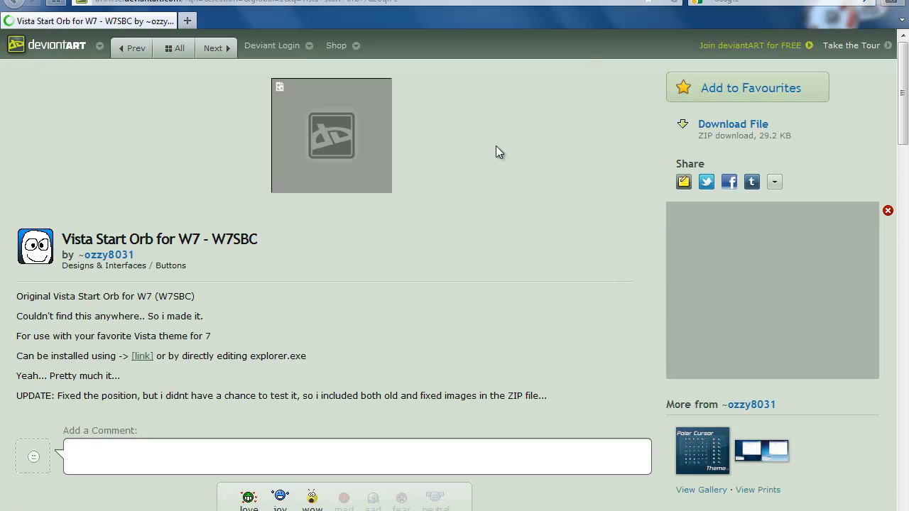
scroll(491, 149, "down", 1)
scroll(491, 149, "up", 1)
Step: Download the Vista Start Orb for W7 ZIP file with the Save File option
left_click(710, 125)
left_click_drag(655, 281, 432, 180)
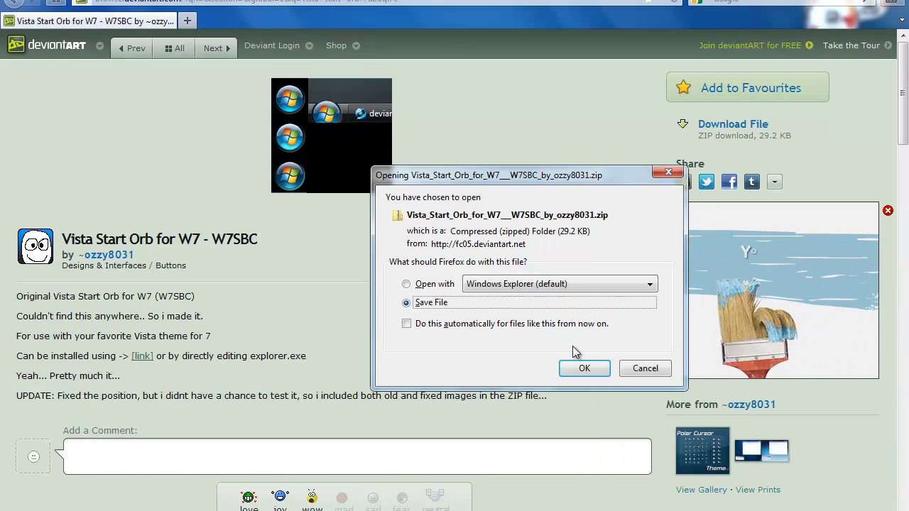
left_click(583, 367)
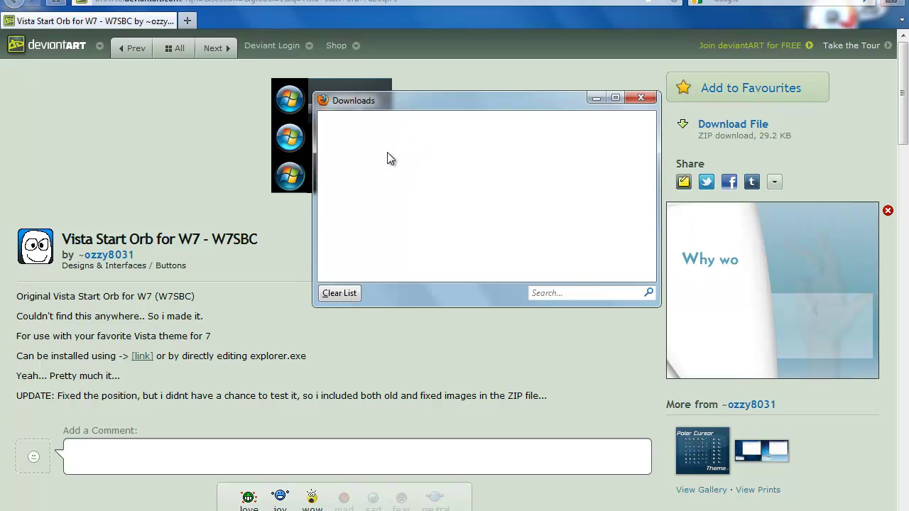
Step: Open the downloaded Vista Start Orb ZIP archive from the browser's Downloads window
left_click(399, 153)
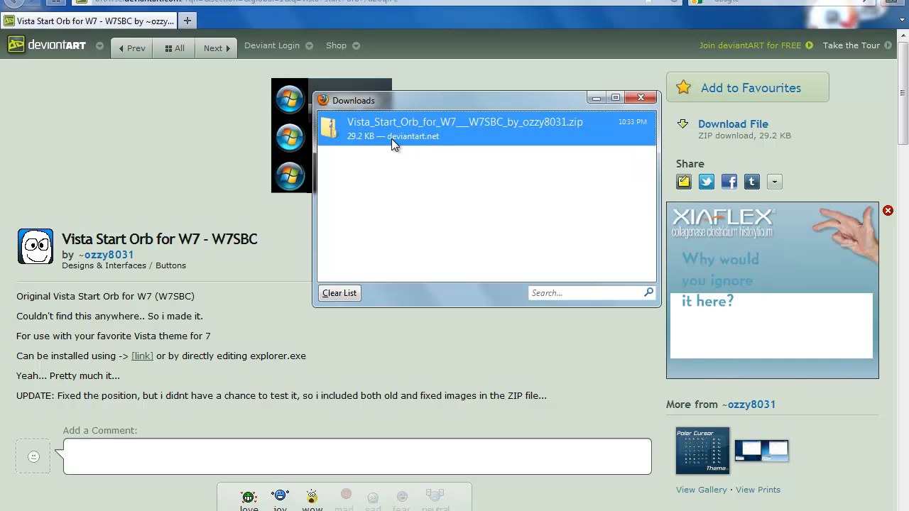
right_click(558, 126)
left_click(642, 151)
double_click(372, 135)
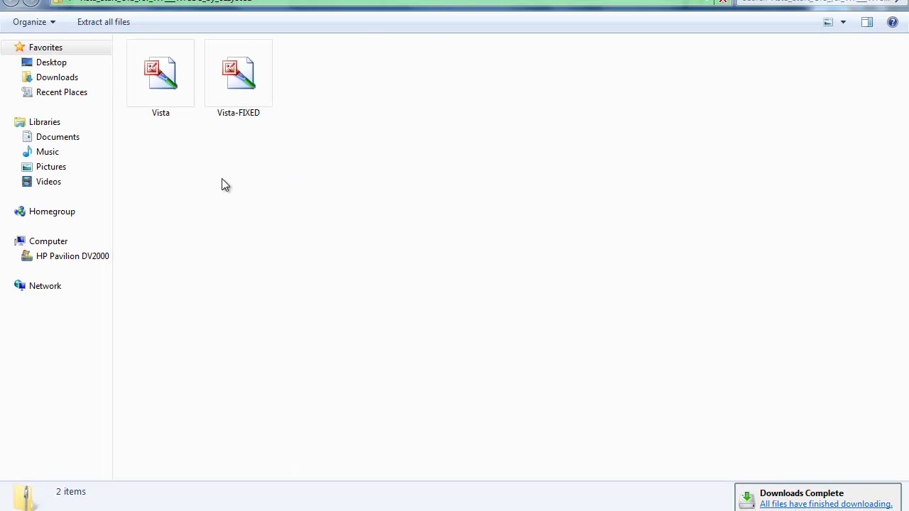
left_click_drag(171, 145, 228, 69)
left_click(291, 205)
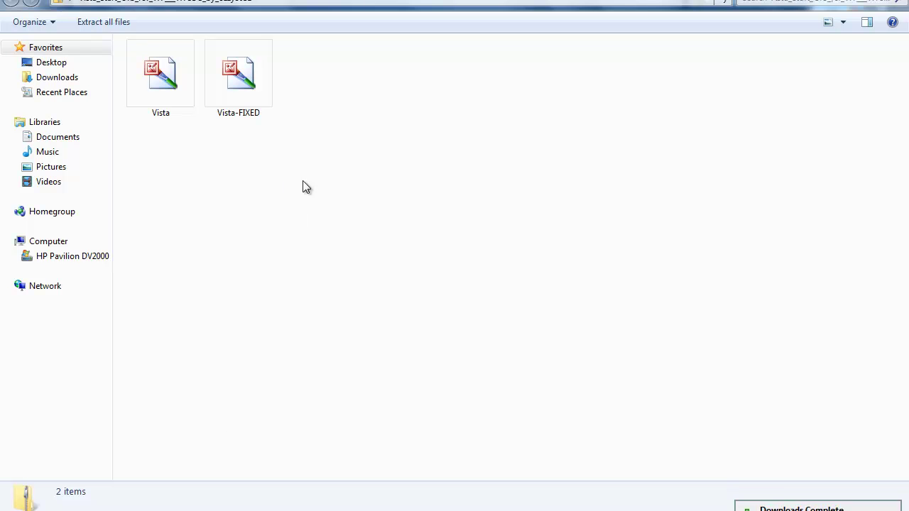
Step: Close the other open windows that are no longer needed, keeping the Vista Start Orb archive window
right_click(326, 510)
left_click(316, 500)
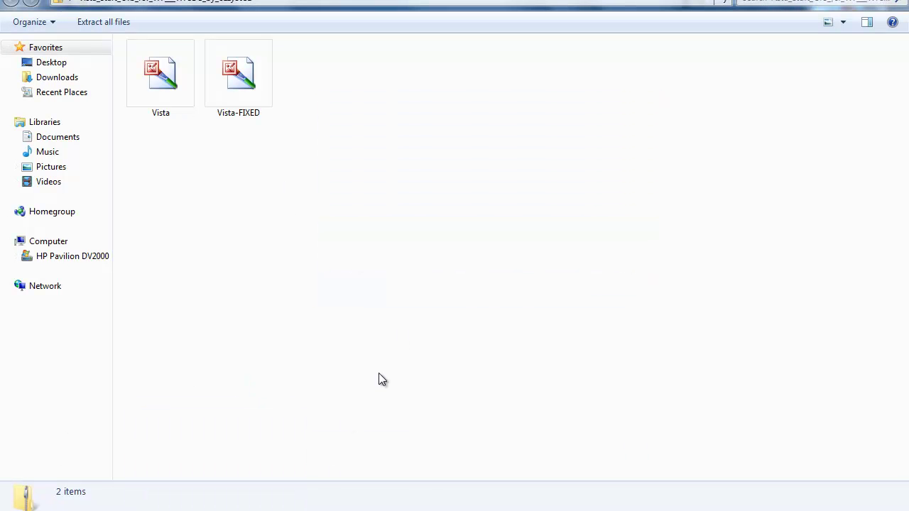
left_click(384, 510)
right_click(355, 510)
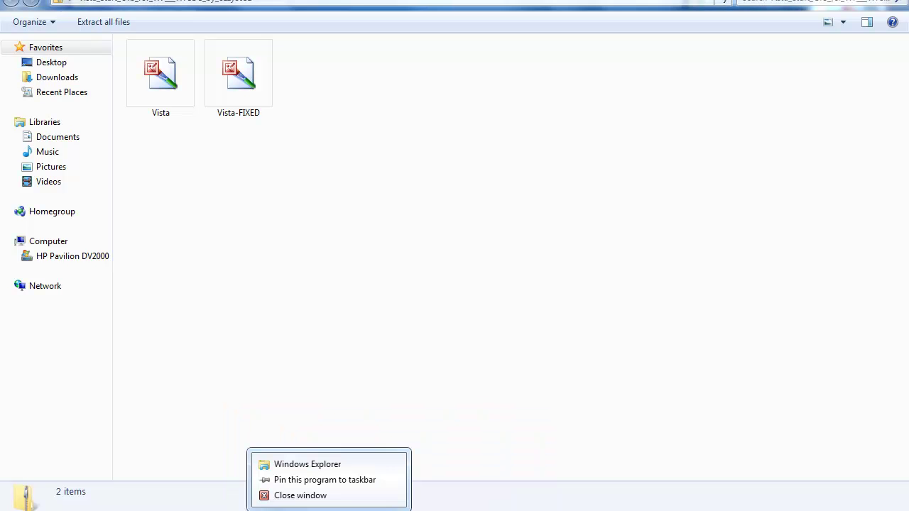
left_click(351, 502)
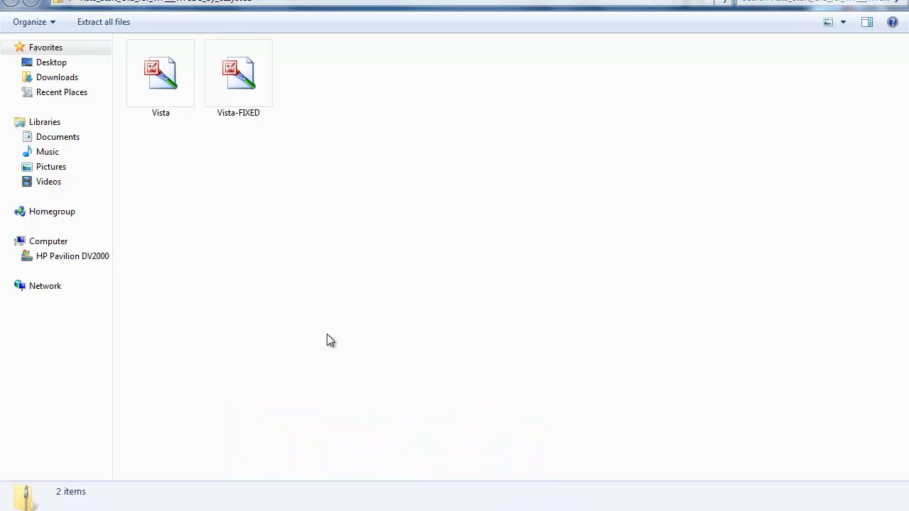
Step: Select the Vista-FIXED bitmap in the Vista Start Orb archive
left_click(239, 94)
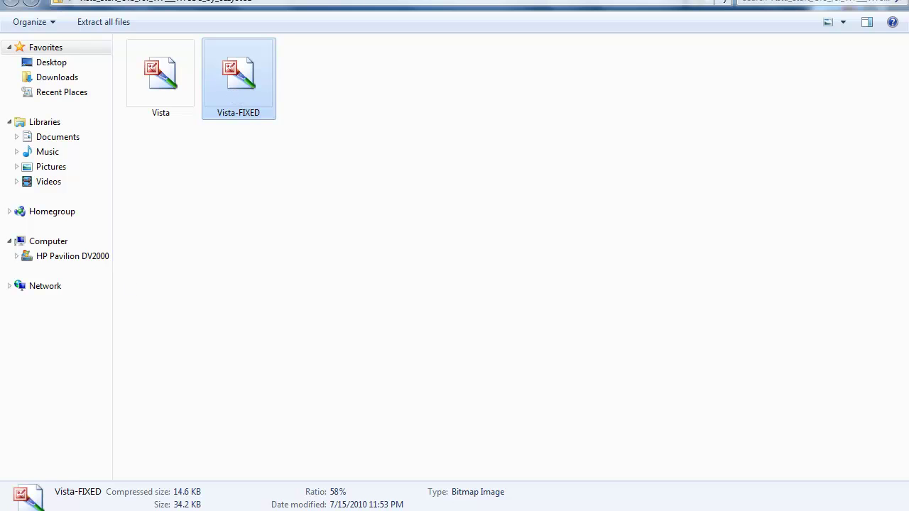
left_click(381, 287)
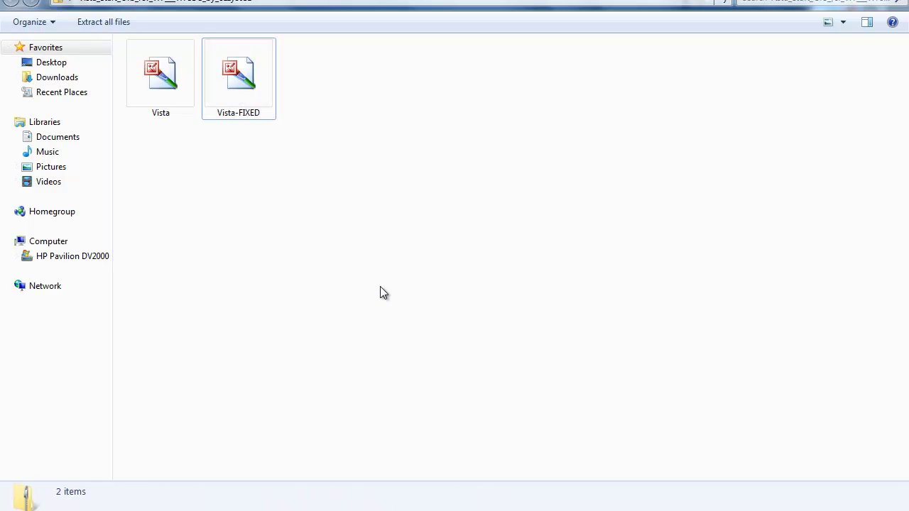
mouse_move(342, 59)
left_mouse_down()
mouse_move(237, 97)
mouse_move(162, 198)
mouse_move(195, 206)
left_mouse_up()
left_click(195, 207)
left_click(246, 103)
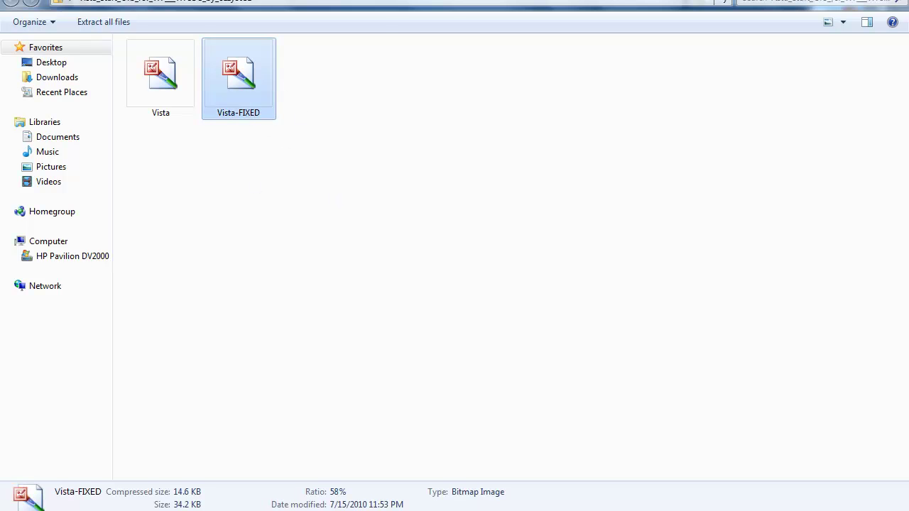
Step: Snap the archive window to one half of the screen and minimize the browser window
key("super+Left")
left_click(549, 157)
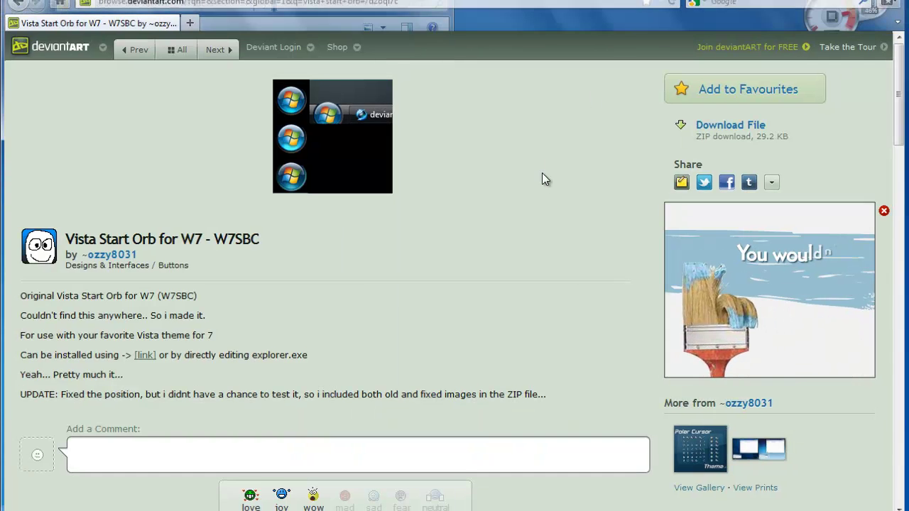
key("super+Down")
Step: Open the Start orb changer folder in the Documents library through Computer Hack Codes, Windows 7, 7 To XP and 7 to XP pack
left_click(17, 509)
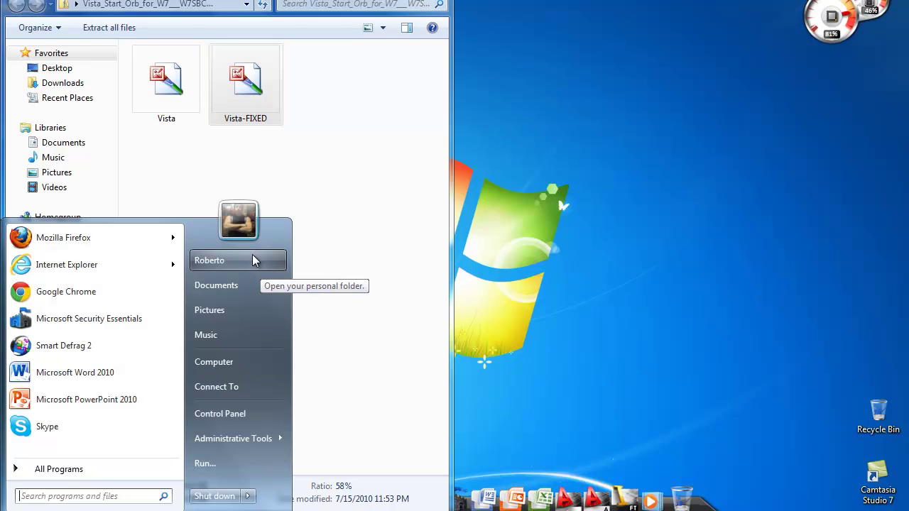
left_click(241, 285)
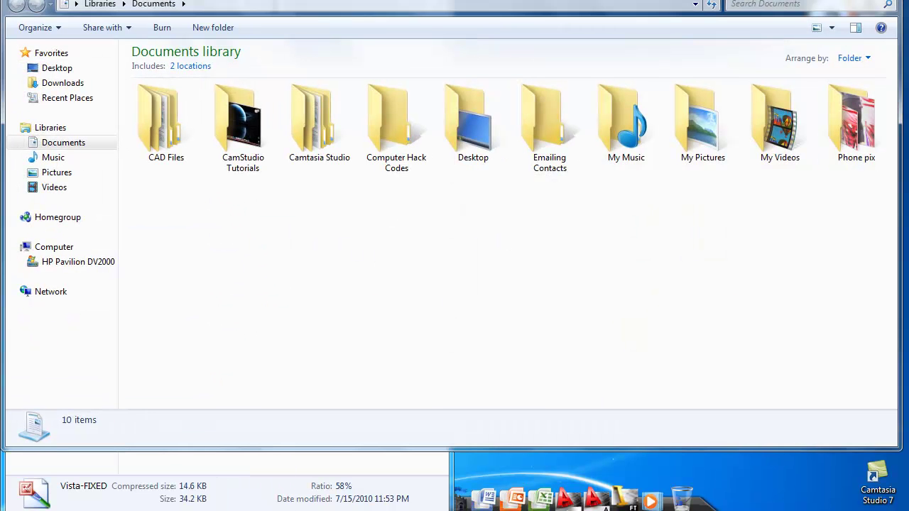
double_click(384, 158)
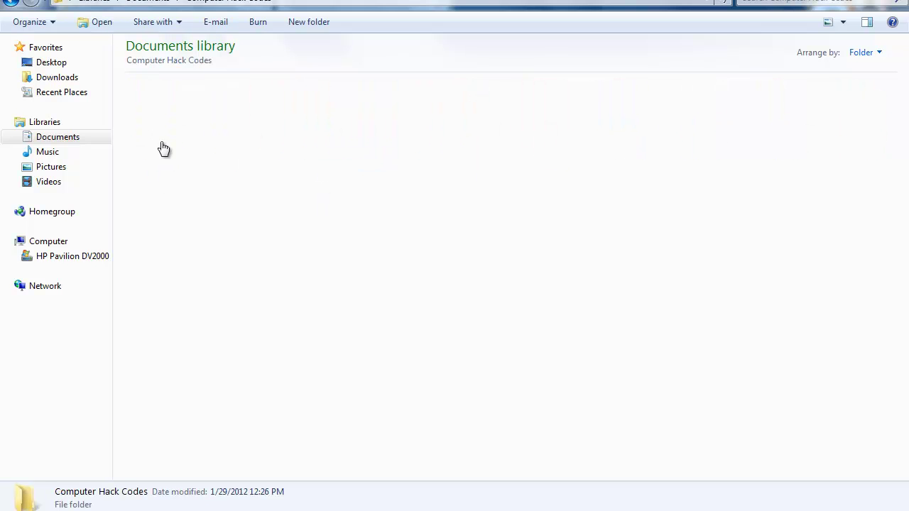
left_click(532, 146)
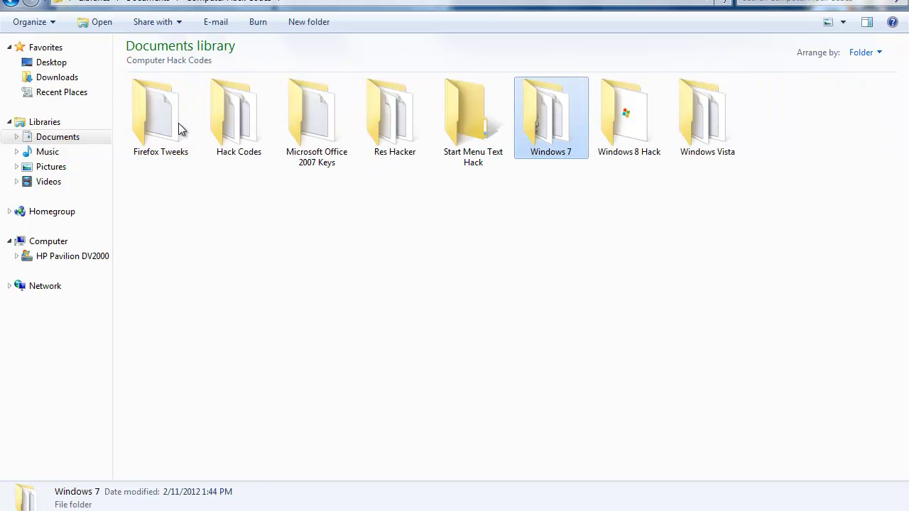
key("Return")
double_click(162, 142)
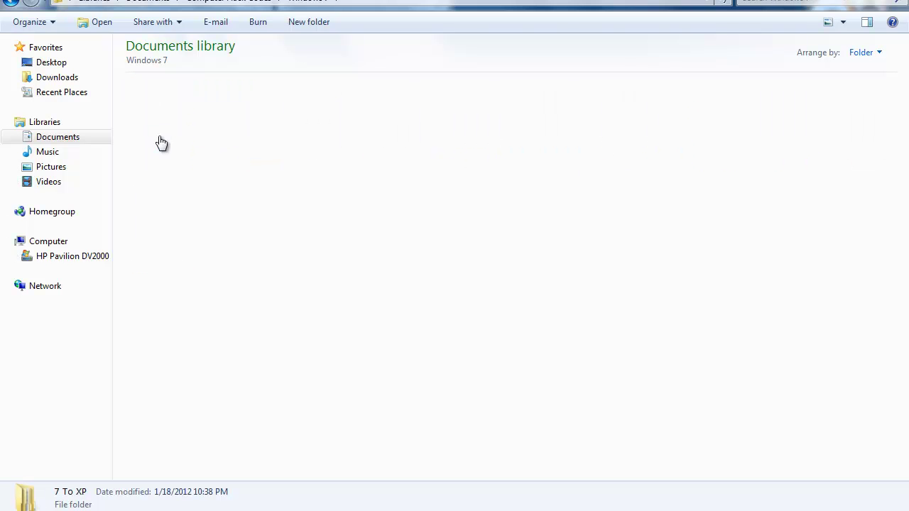
double_click(159, 139)
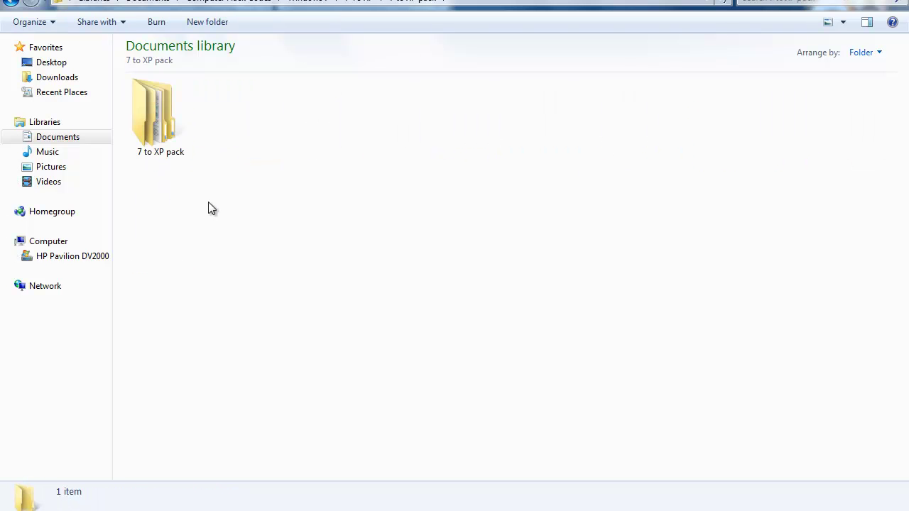
double_click(178, 142)
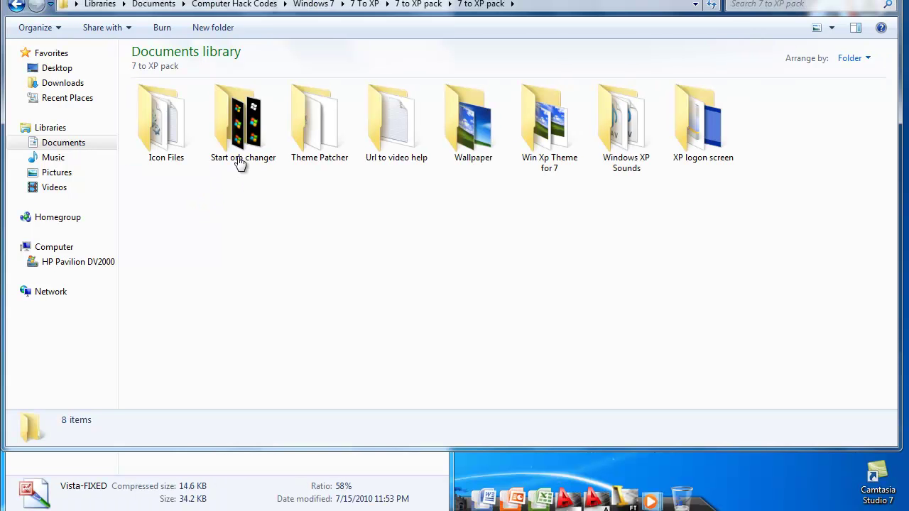
left_click(242, 162)
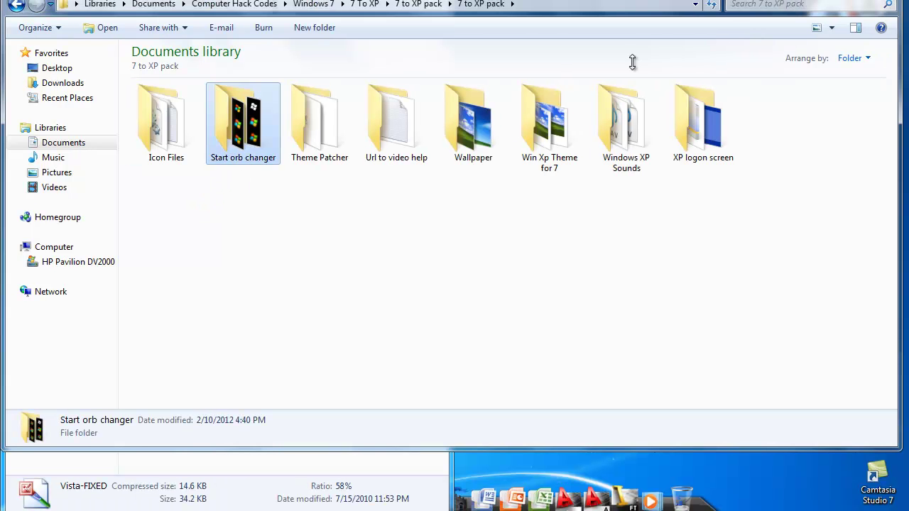
left_click(549, 128)
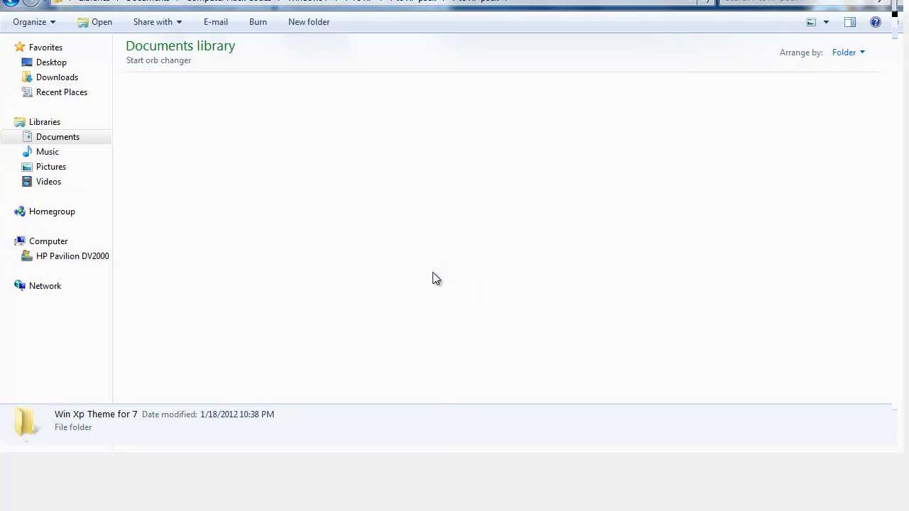
Step: Place the Start orb changer folder beside the archive to view Vista-FIXED, then close the archive and maximize the folder
left_click(856, 0)
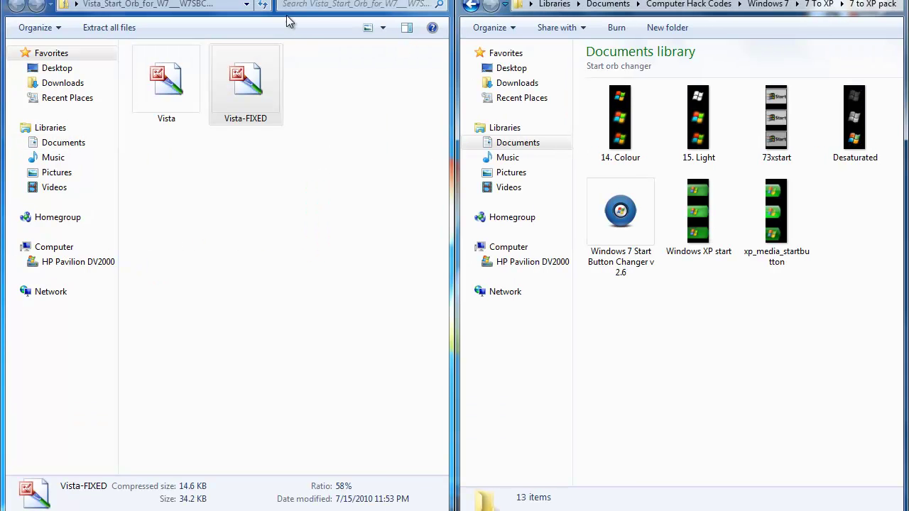
left_click(259, 207)
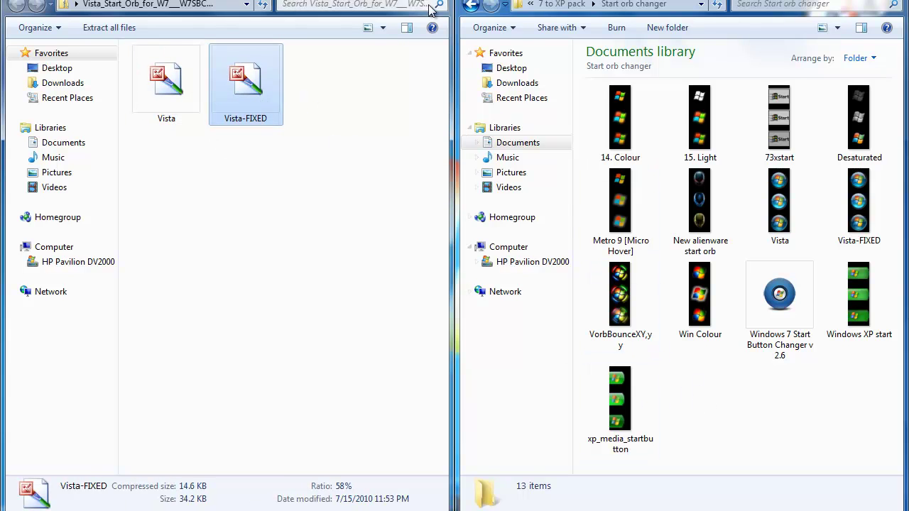
left_click(404, 1)
left_click(893, 0)
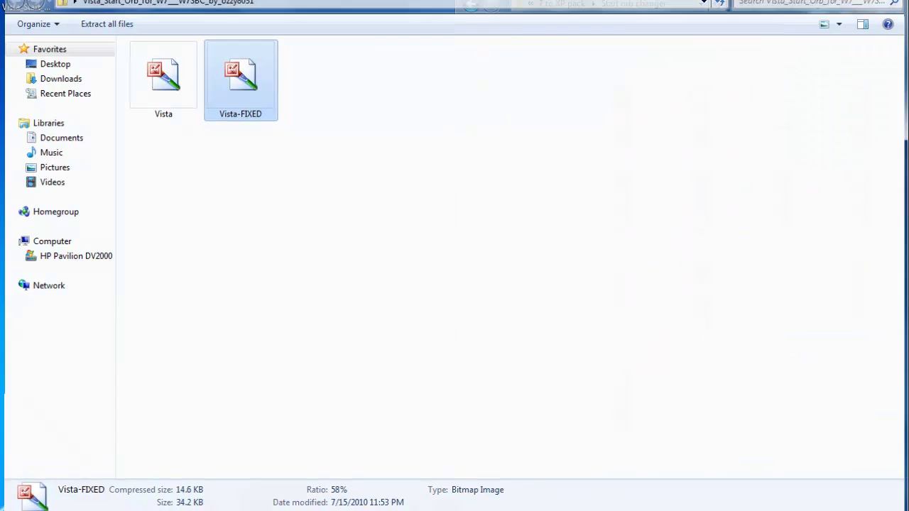
left_click(857, 1)
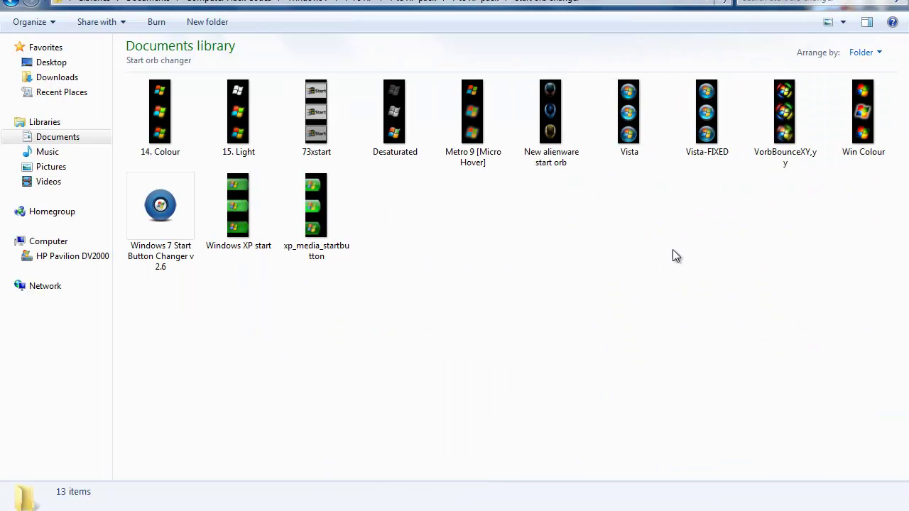
left_click_drag(636, 201, 632, 273)
left_click(238, 206)
left_click(160, 209)
right_click(159, 209)
left_click(213, 211)
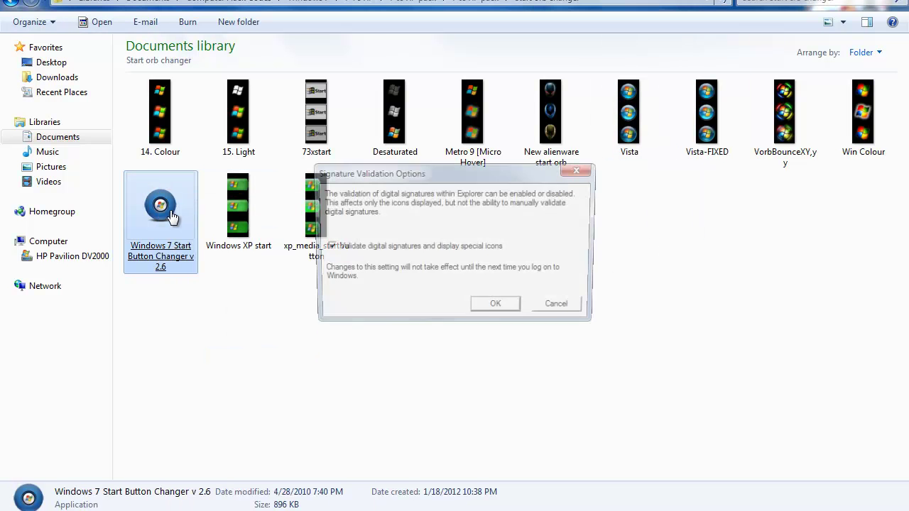
left_click(561, 307)
Step: Launch Windows 7 Start Button Changer v 2.6 and bring up its file picker for choosing a new start orb bitmap
left_click(237, 206)
left_click(162, 205)
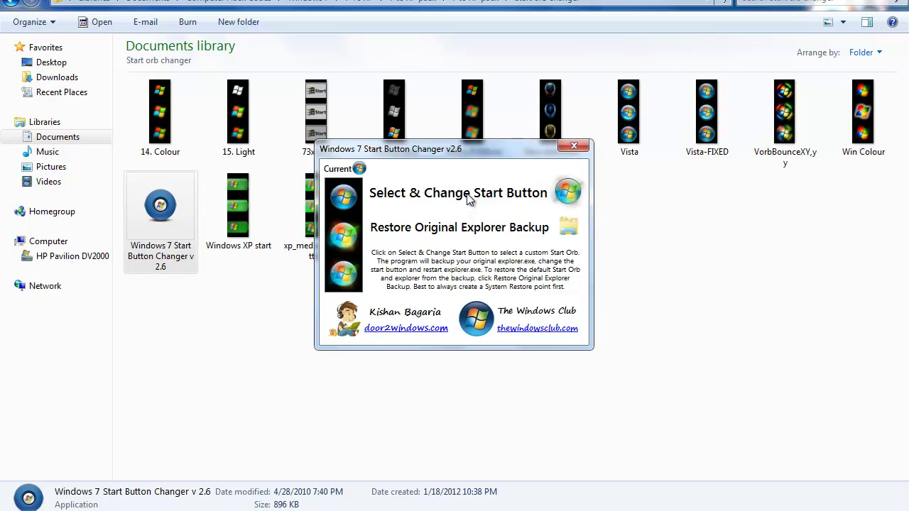
left_click(467, 199)
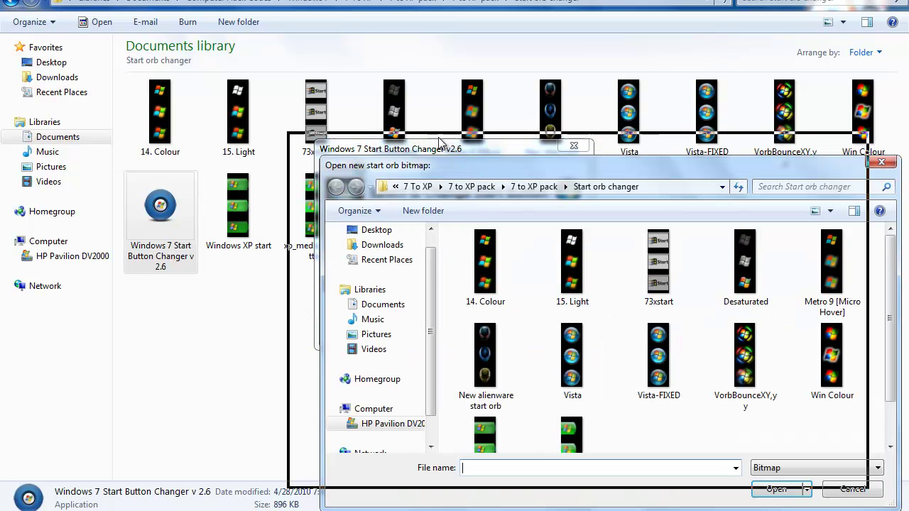
left_click_drag(448, 142, 367, 100)
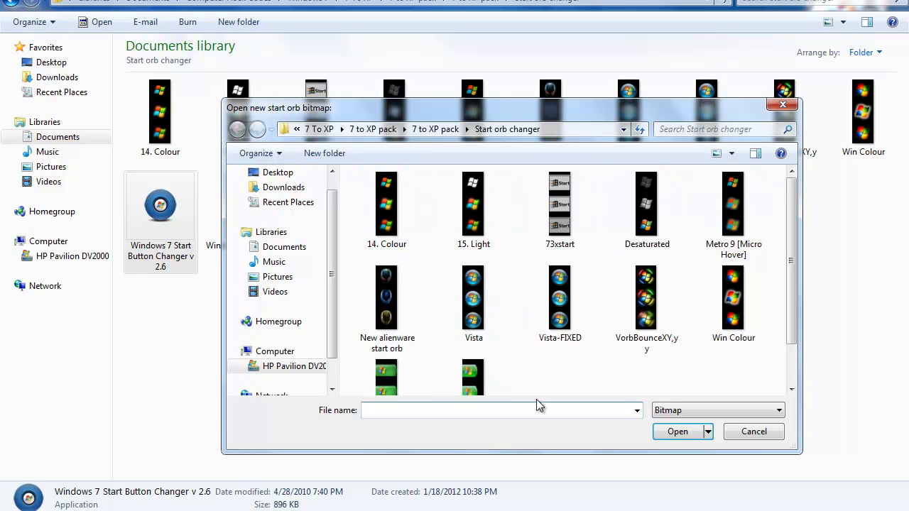
left_click(276, 247)
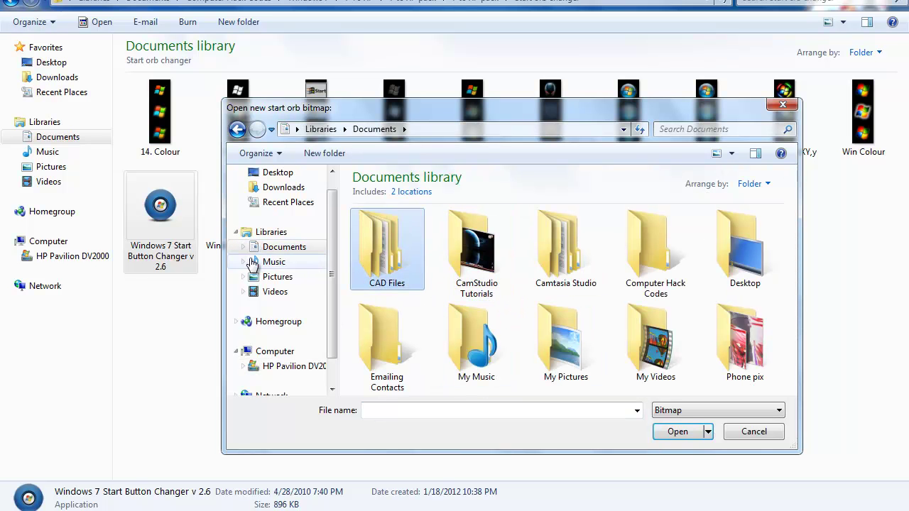
left_click(237, 129)
left_click(642, 305)
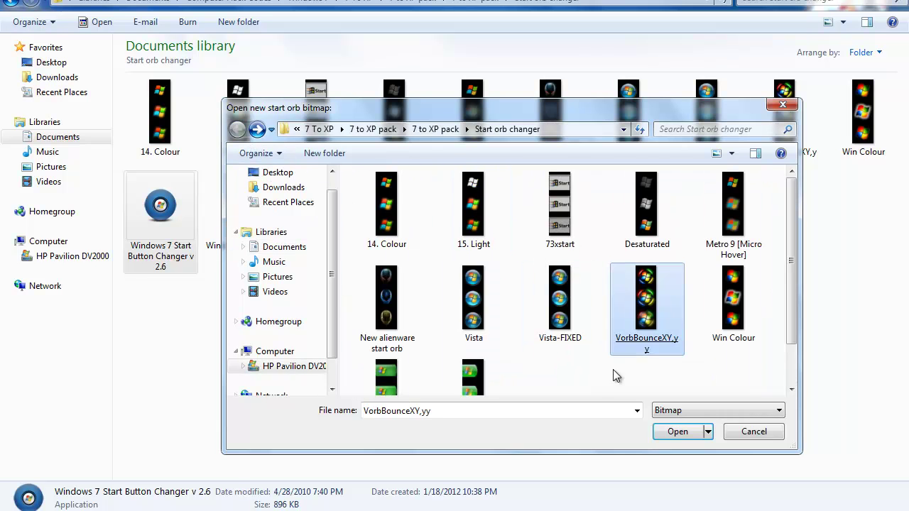
Step: Apply the Vista bitmap as the new start orb and close the Start Button Changer window
double_click(473, 320)
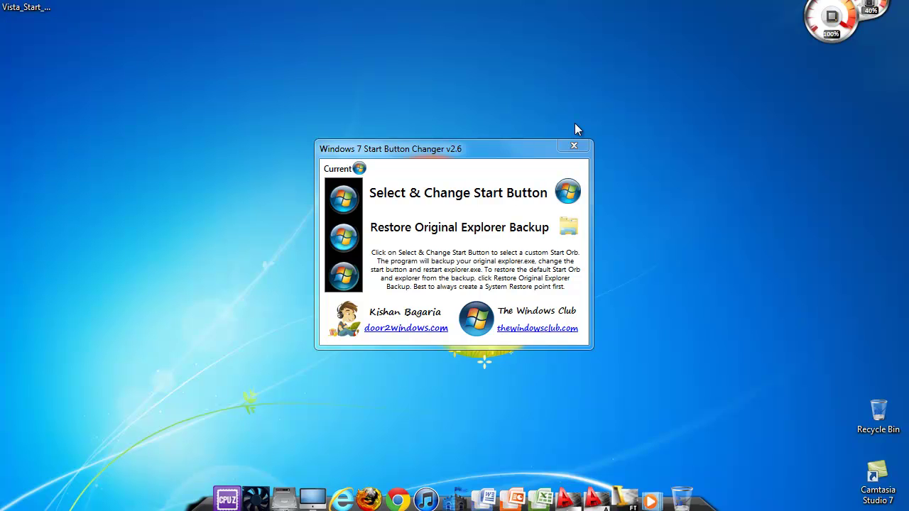
left_click(575, 125)
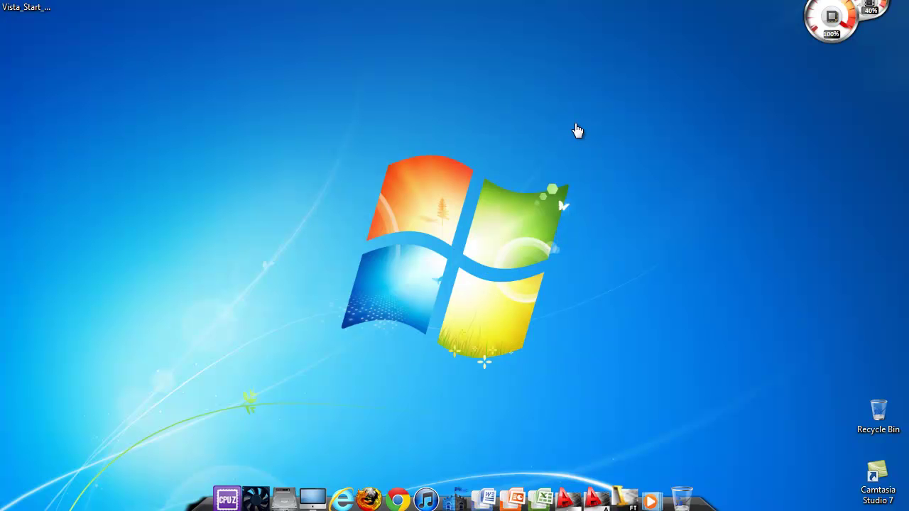
Step: Discard the Vista_Start_Orb zip file from the desktop and permanently delete it from the Recycle Bin
left_click_drag(26, 23, 879, 418)
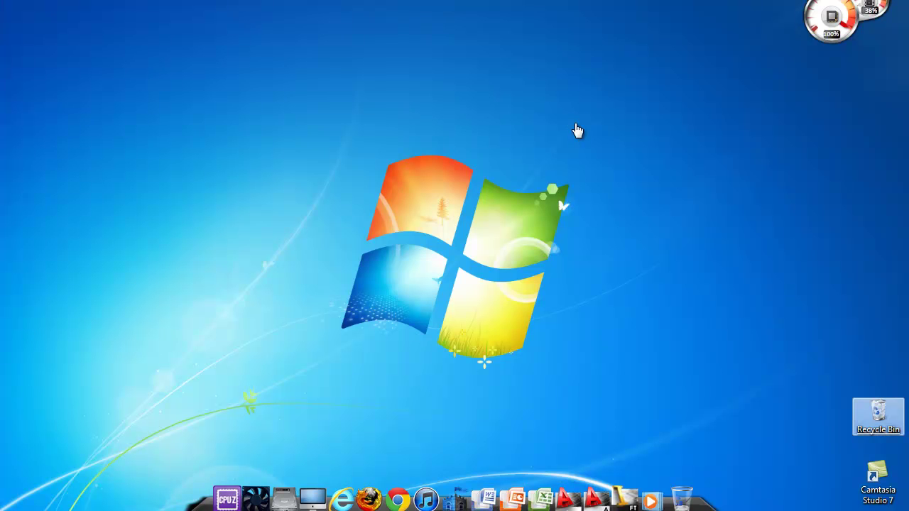
right_click(878, 420)
left_click(835, 338)
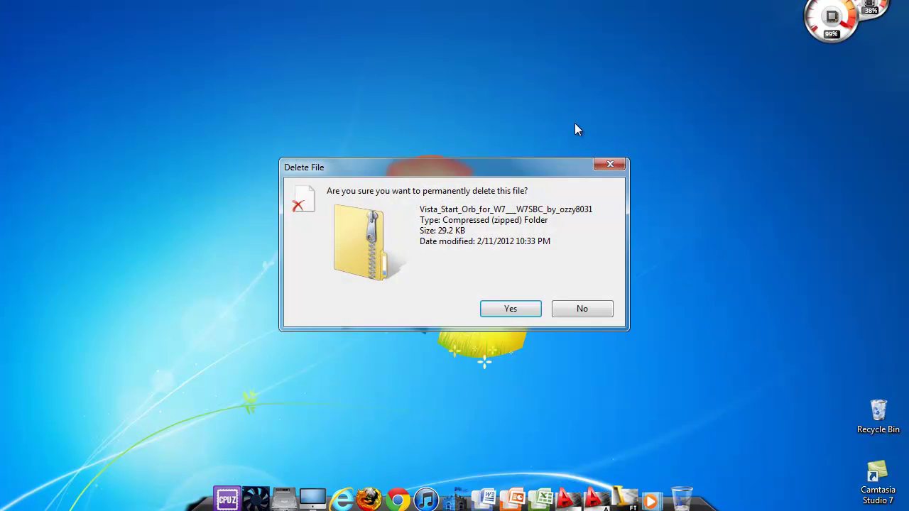
left_click(507, 307)
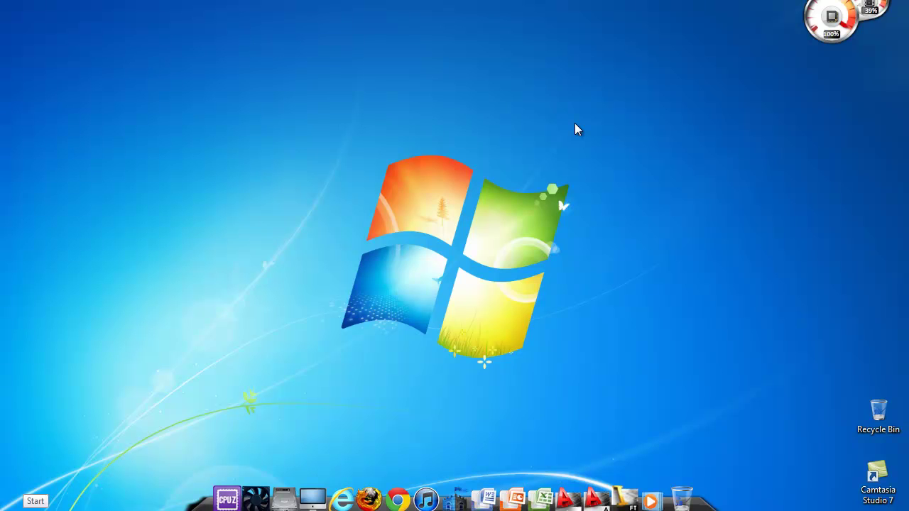
Step: Open and close the Start menu repeatedly to examine the new start orb
key("super")
key("super")
key("super")
key("super")
key("super")
key("super")
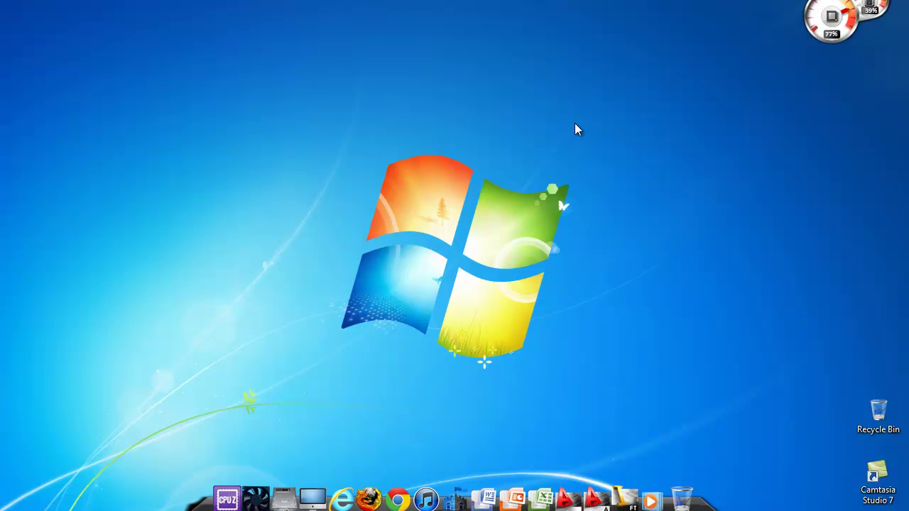
key("super")
key("super")
key("super")
key("super")
Step: Open the Wallpaper folder through Computer, the HP Pavilion DV2000 drive, Windows and Web
key("super")
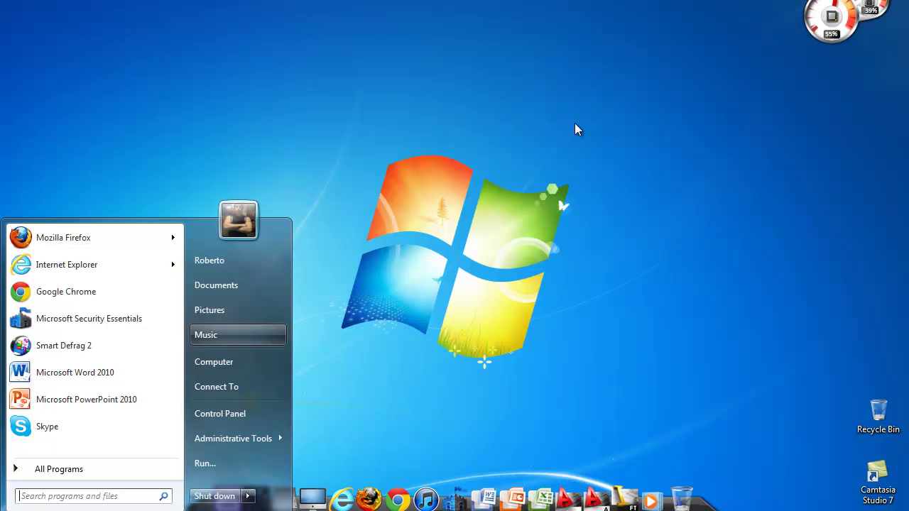
key("Return")
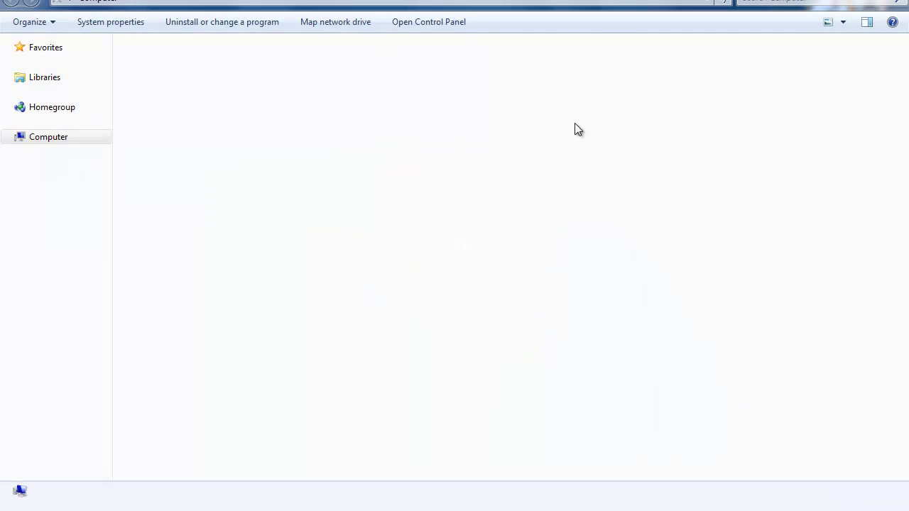
key("Return")
key("w")
key("Return")
type("web")
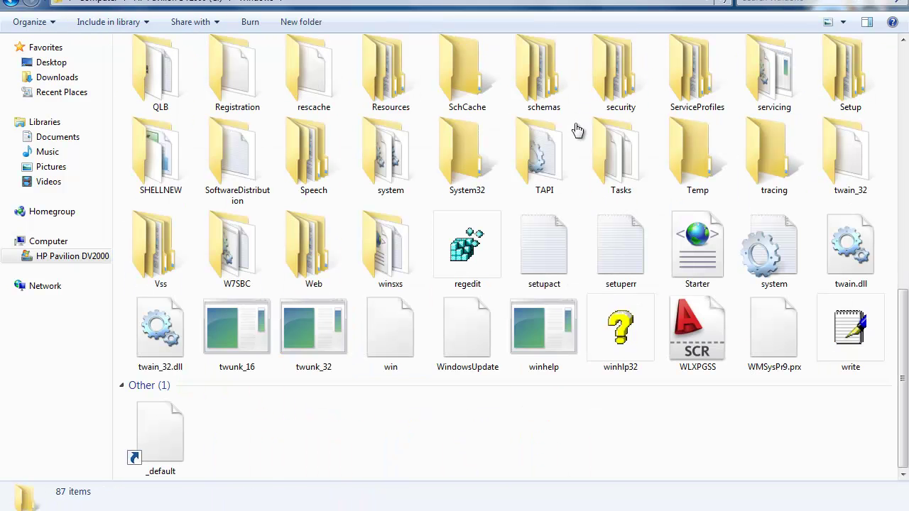
key("Return")
key("w")
key("Return")
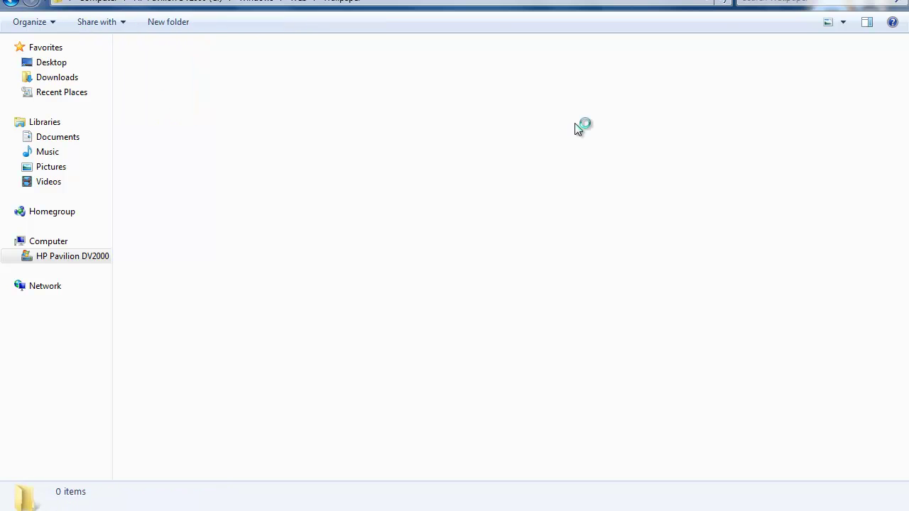
Step: Set the Vista picture from the Wallpaper folder as the desktop background and show the desktop
key("b")
key("End")
key("Left")
key("Left")
key("Left")
key("Left")
key("Left")
key("Left")
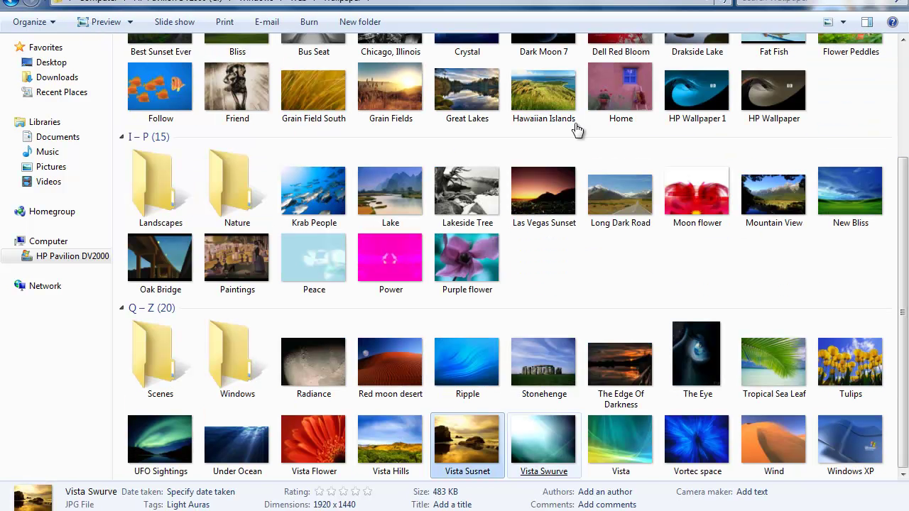
key("Right")
key("Right")
key("Right")
key("Menu")
key("Down")
key("Down")
key("Down")
key("Down")
key("Up")
key("Up")
key("Return")
key("super+d")
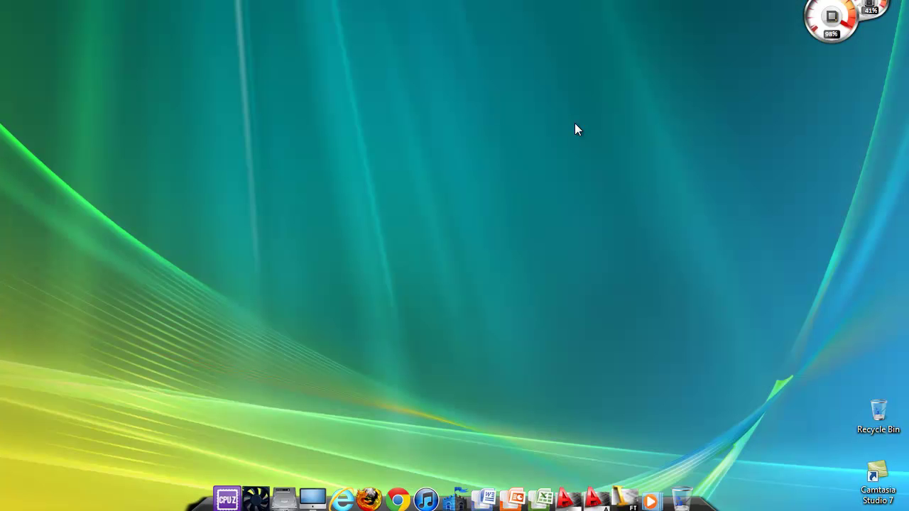
Step: Open the Window Color settings through the desktop's Personalization window
key("Menu")
key("Escape")
key("super+e")
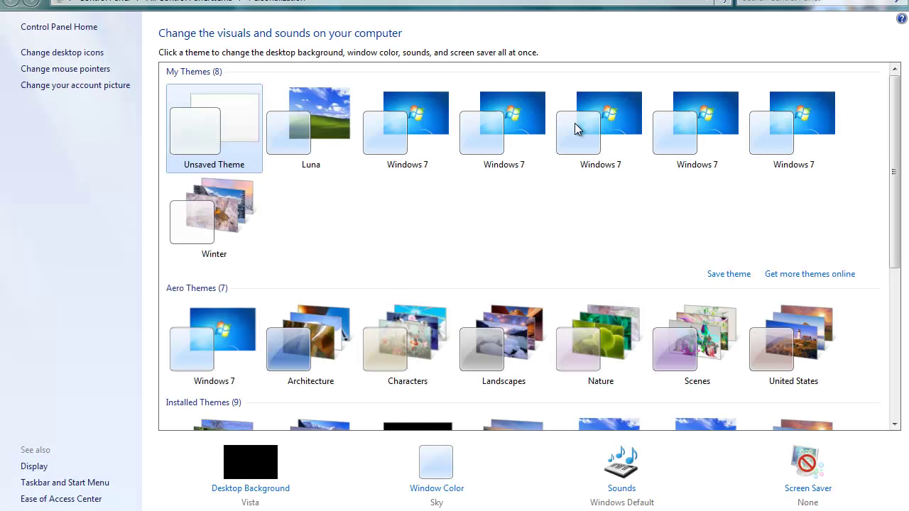
left_click(575, 125)
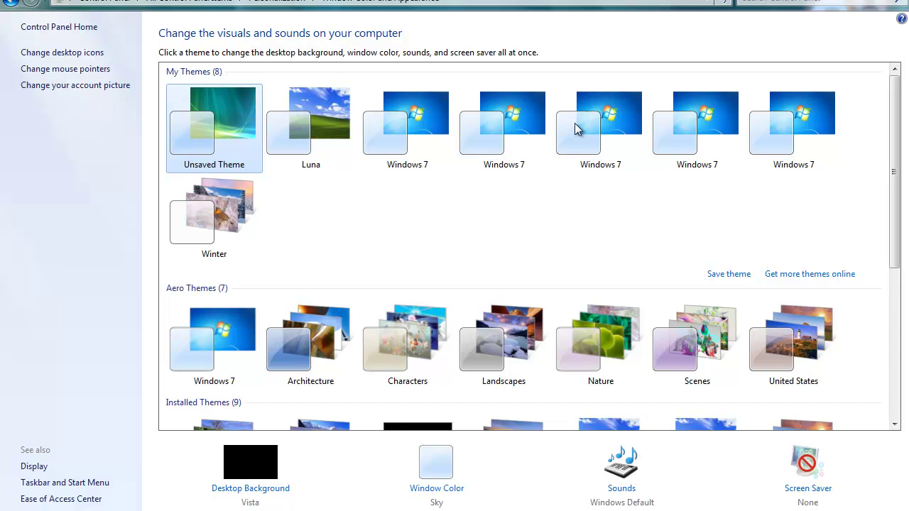
Step: Examine the advanced appearance settings for the Active Title Bar and close their dialog
key("Return")
key("alt+Down")
key("Down")
key("Return")
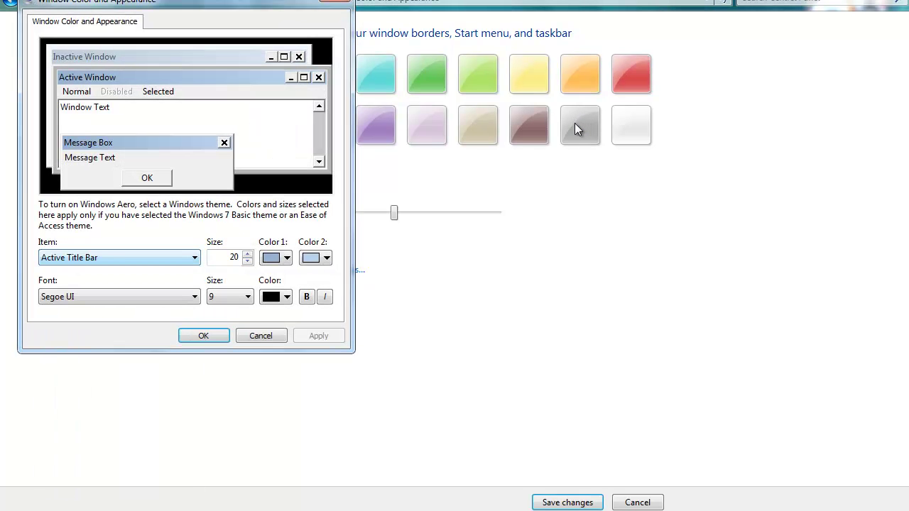
left_click(204, 336)
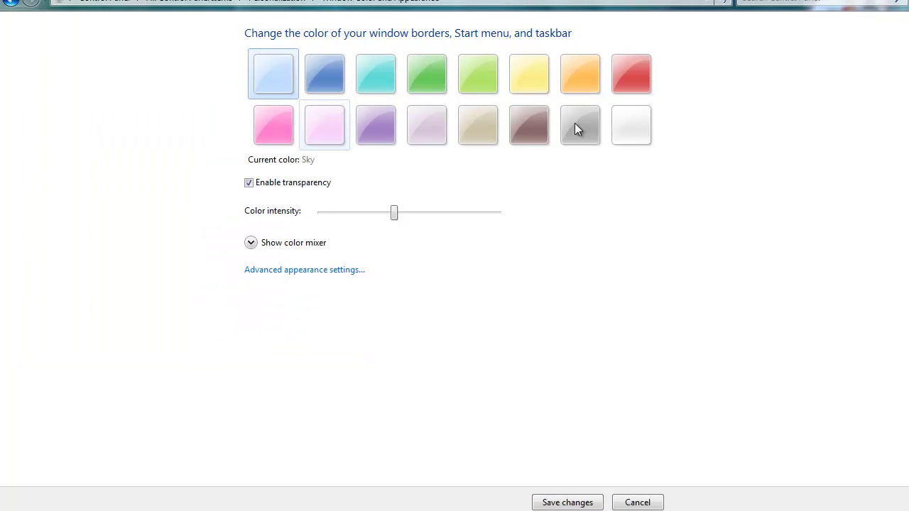
Step: Change the window color to Slate, lower its color intensity slightly and save the changes
left_click(576, 125)
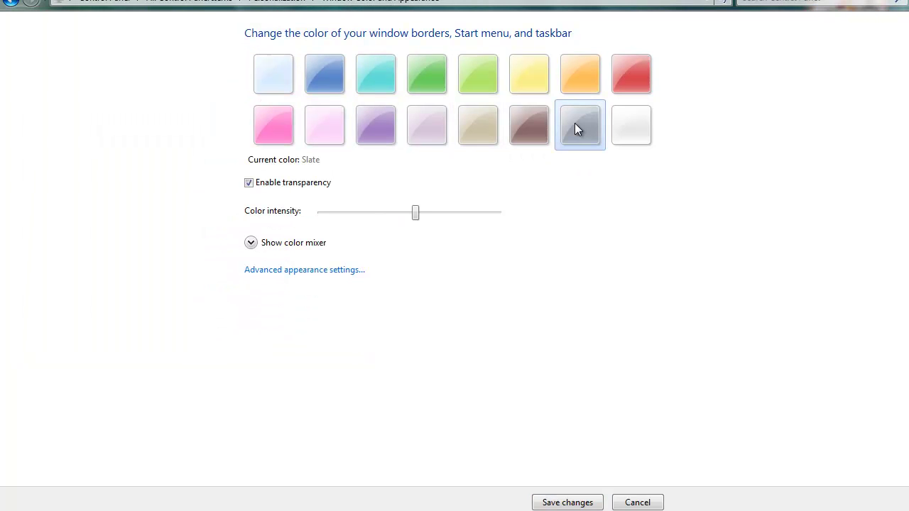
mouse_move(380, 213)
left_mouse_down()
mouse_move(413, 213)
mouse_move(368, 213)
left_mouse_up()
left_click(568, 503)
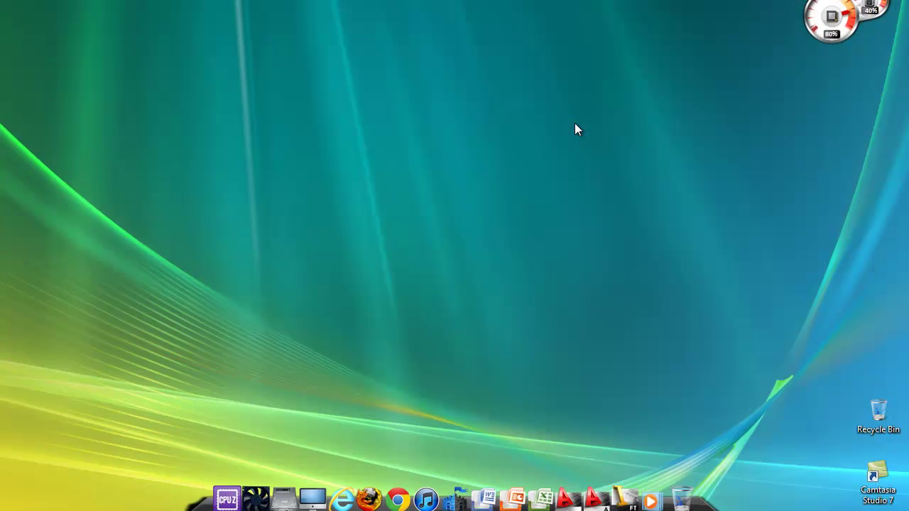
key("shift+F10")
key("e")
key("super")
key("super")
key("super+t")
key("Return")
key("super+t")
key("Return")
Step: Open Control Panel from the Start menu
key("super")
key("super")
key("super")
key("Right")
key("Up")
key("Up")
key("Down")
key("Up")
key("Up")
key("Return")
Step: View the System page with the computer's basic information, and return to the desktop
left_click(263, 445)
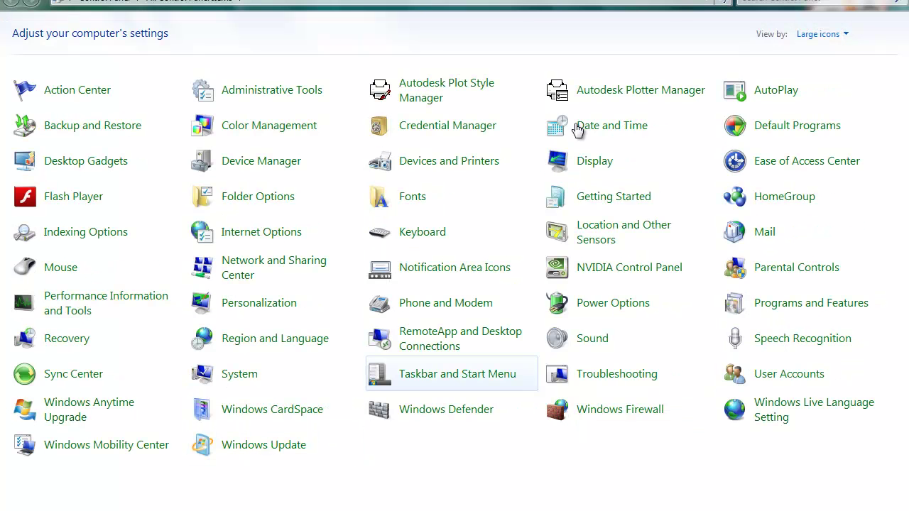
key("alt+Left")
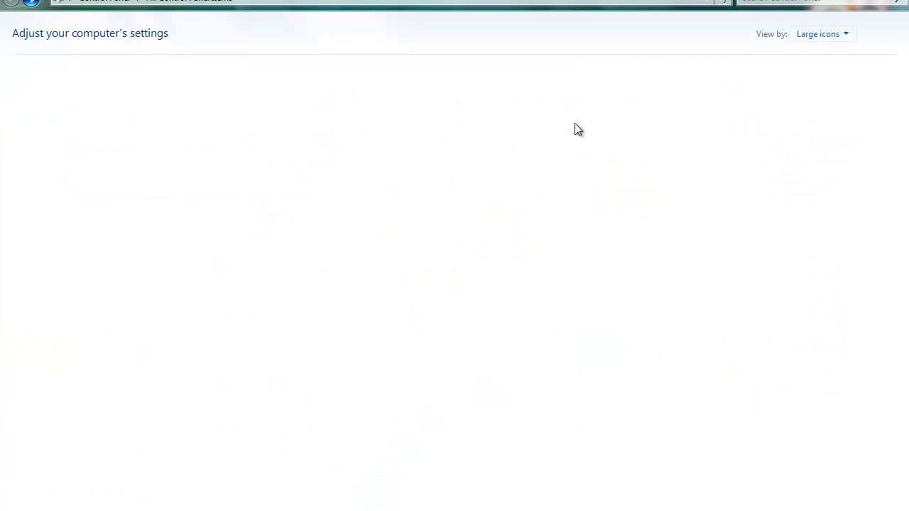
left_click(239, 374)
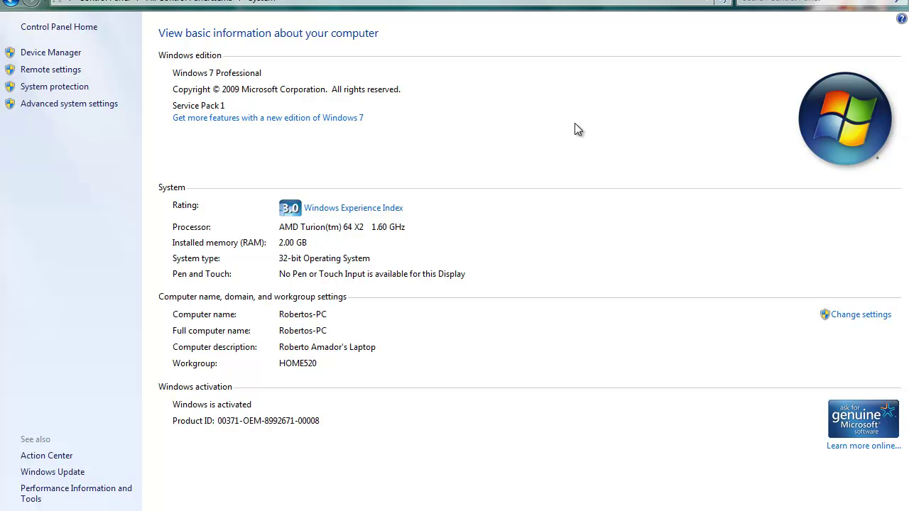
key("super+d")
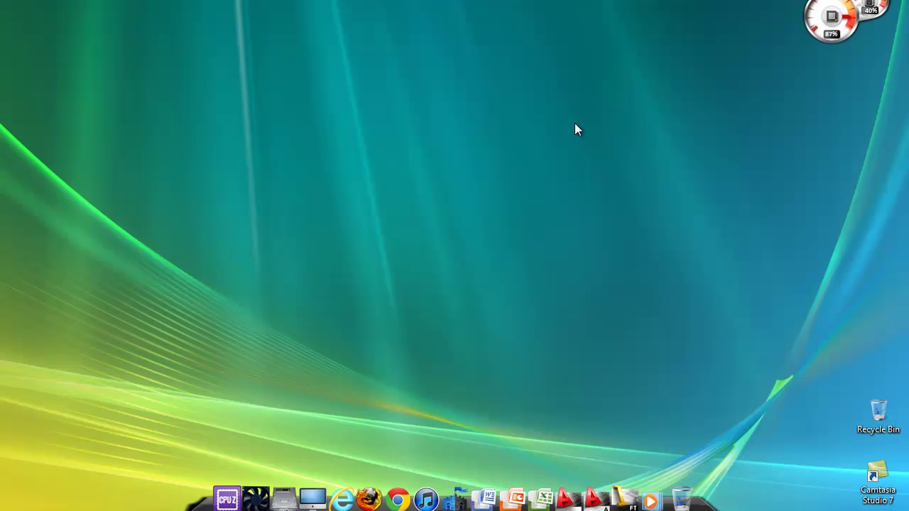
key("ctrl+a")
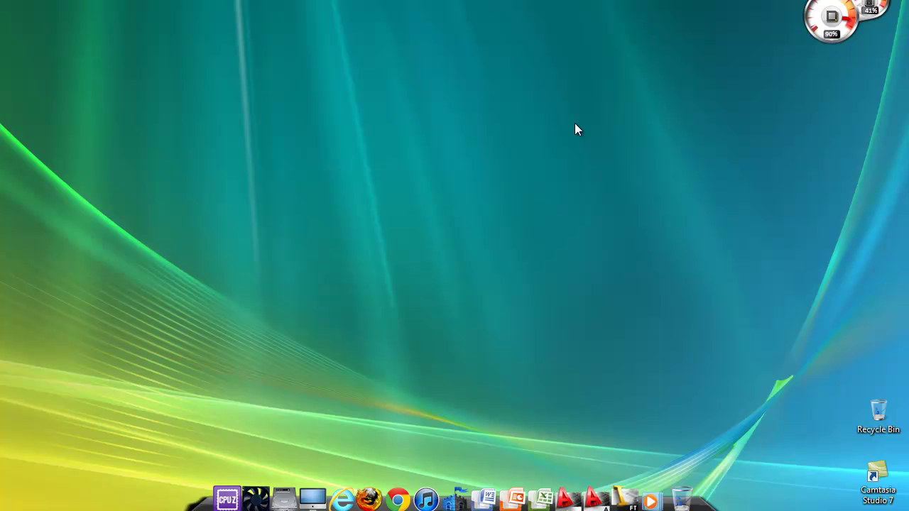